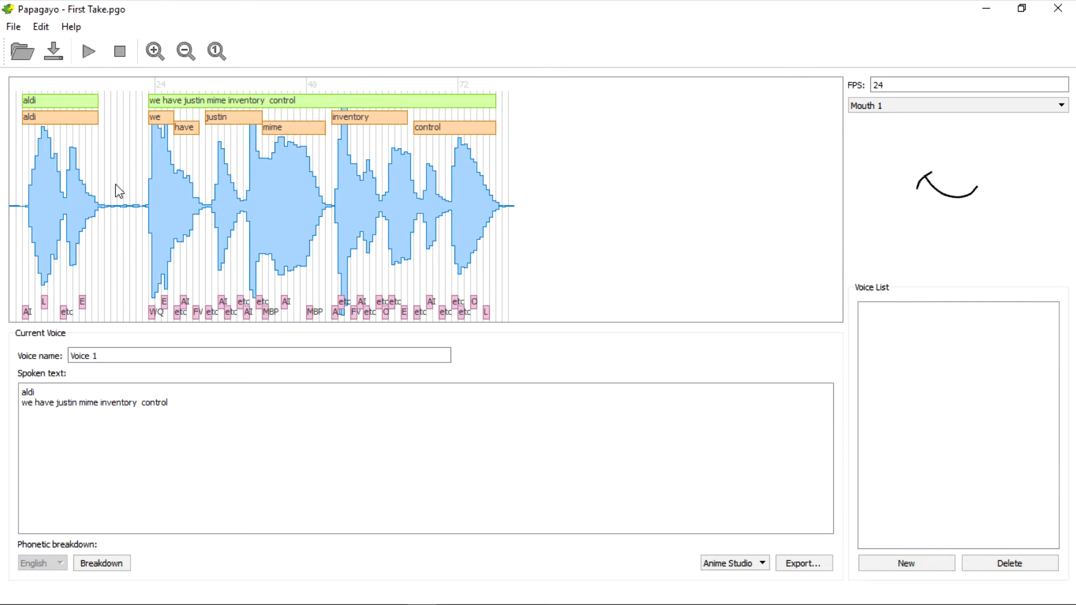
Insert a line reading "test" below "aldi" in the spoken text.
key("Return")
type("test")
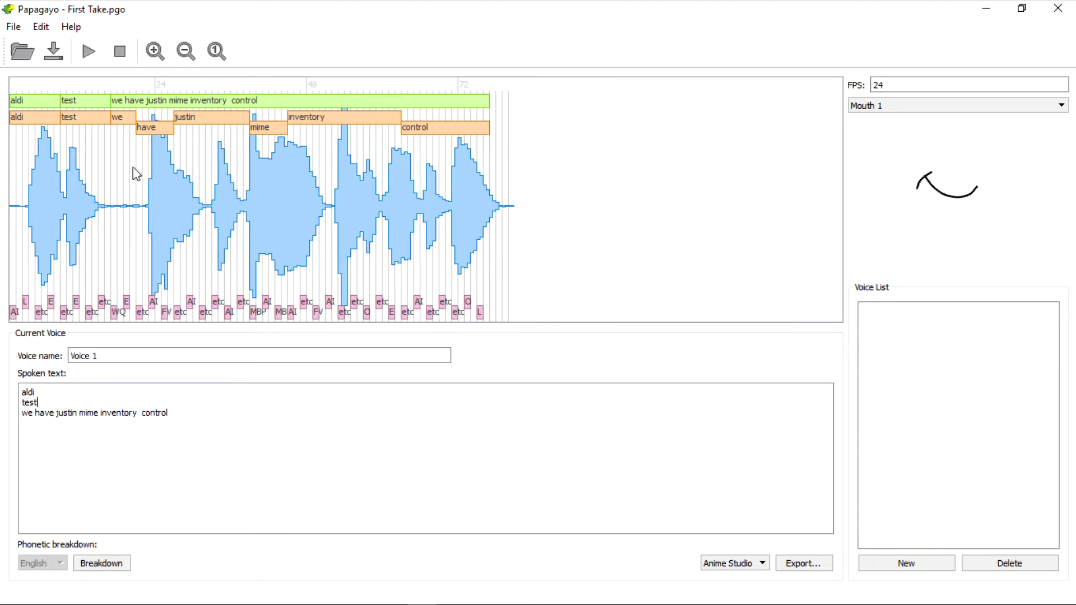
Reopen First Take.pgo without keeping the added line and play back the lip sync.
left_click(13, 28)
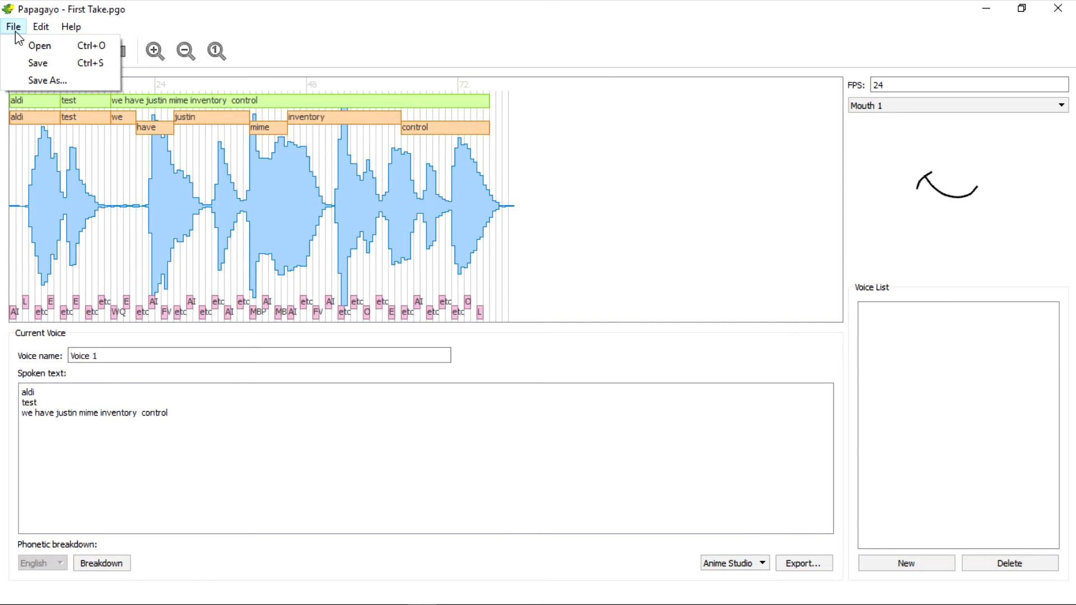
left_click(40, 46)
left_click(546, 329)
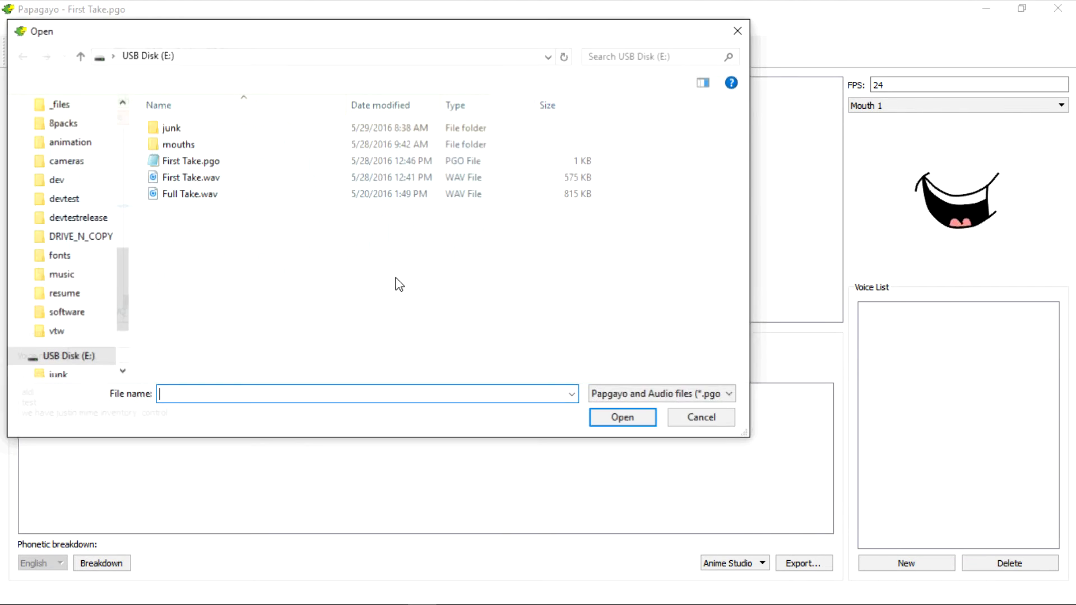
left_click(204, 164)
left_click(620, 420)
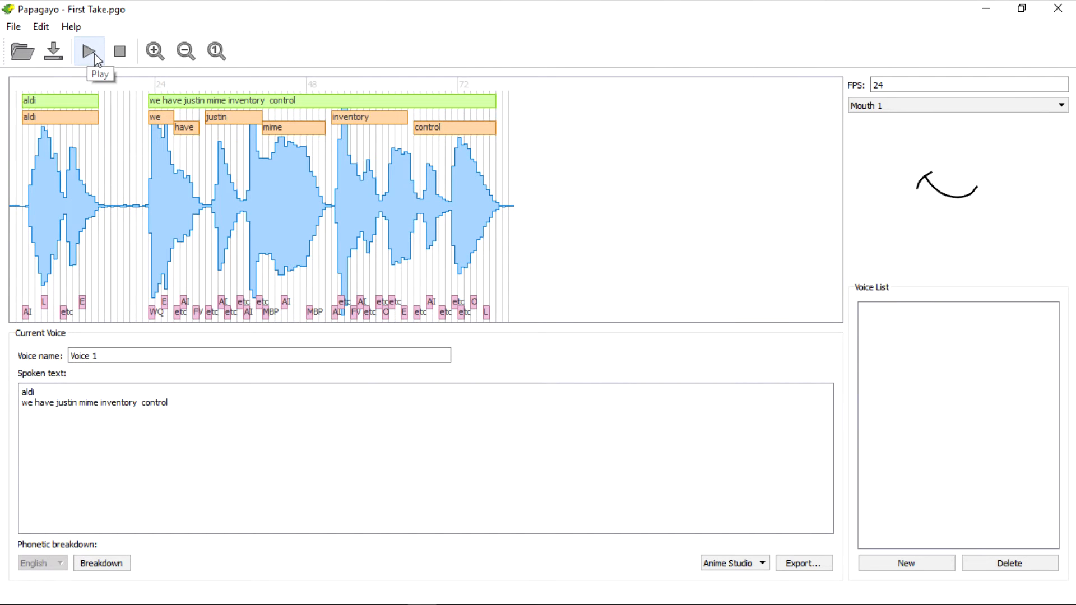
left_click(95, 55)
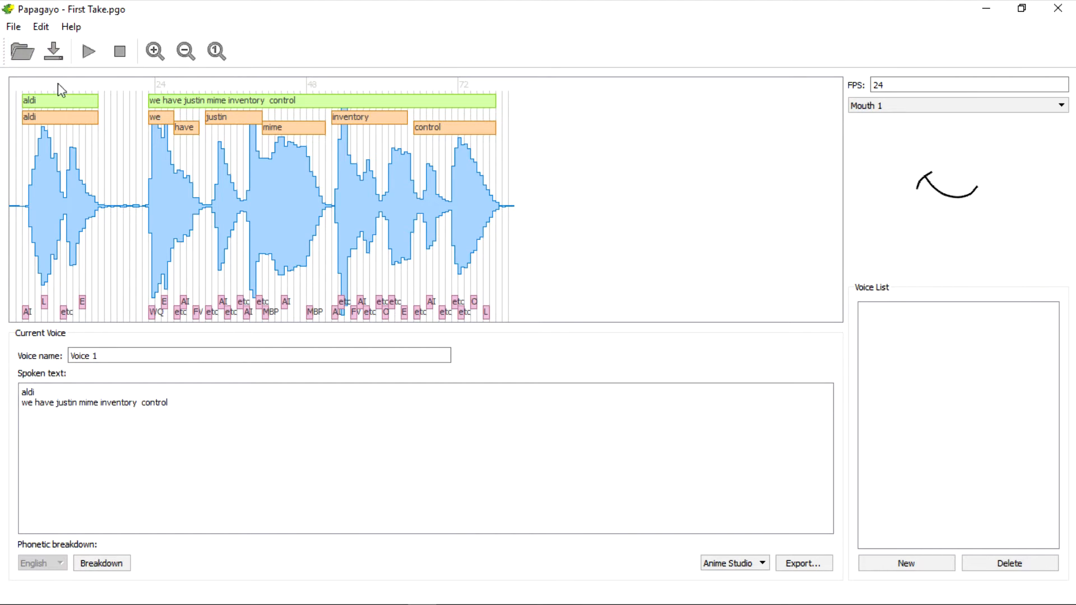
Open the audio file Full Take.wav from USB Disk (E:).
left_click(8, 9)
left_click(245, 29)
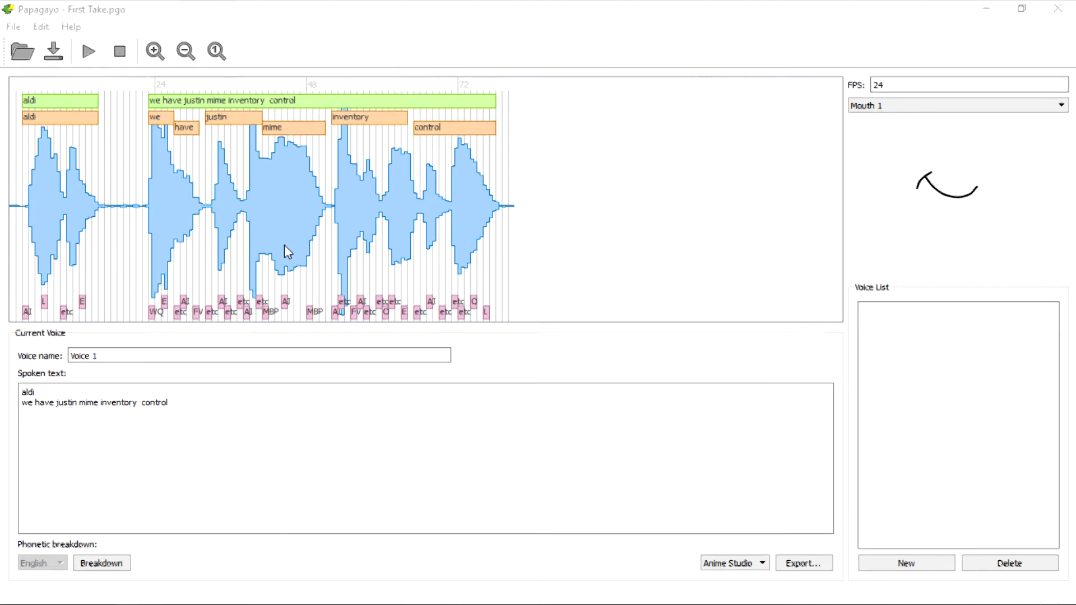
left_click(17, 27)
left_click(40, 46)
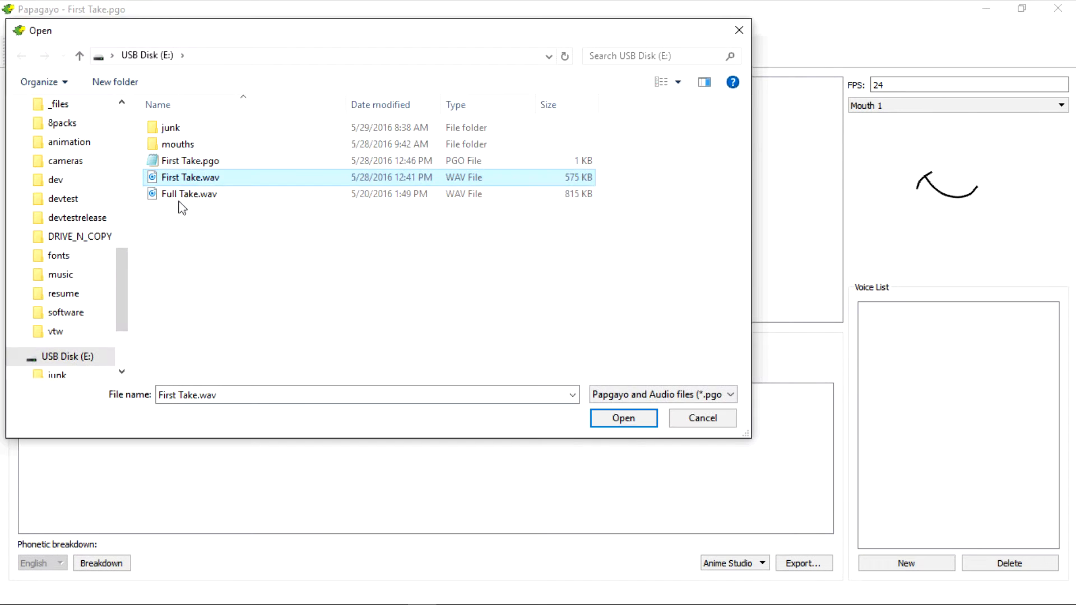
left_click(185, 195)
left_click(622, 418)
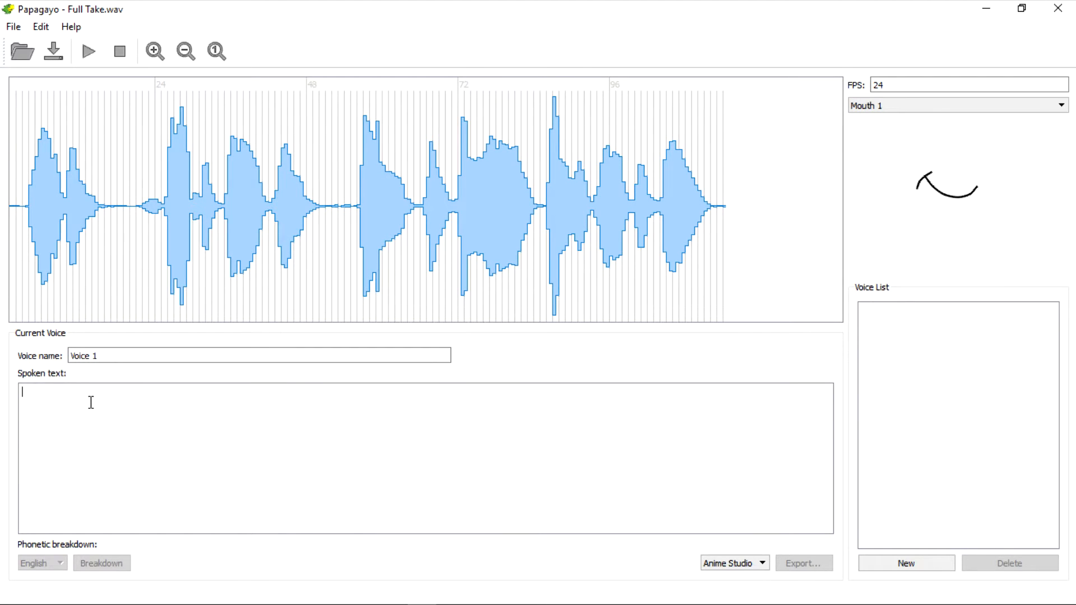
Enter "screw technology" as the spoken text and fit its phrase block between about frames 22 and 50 of the waveform.
type("screw")
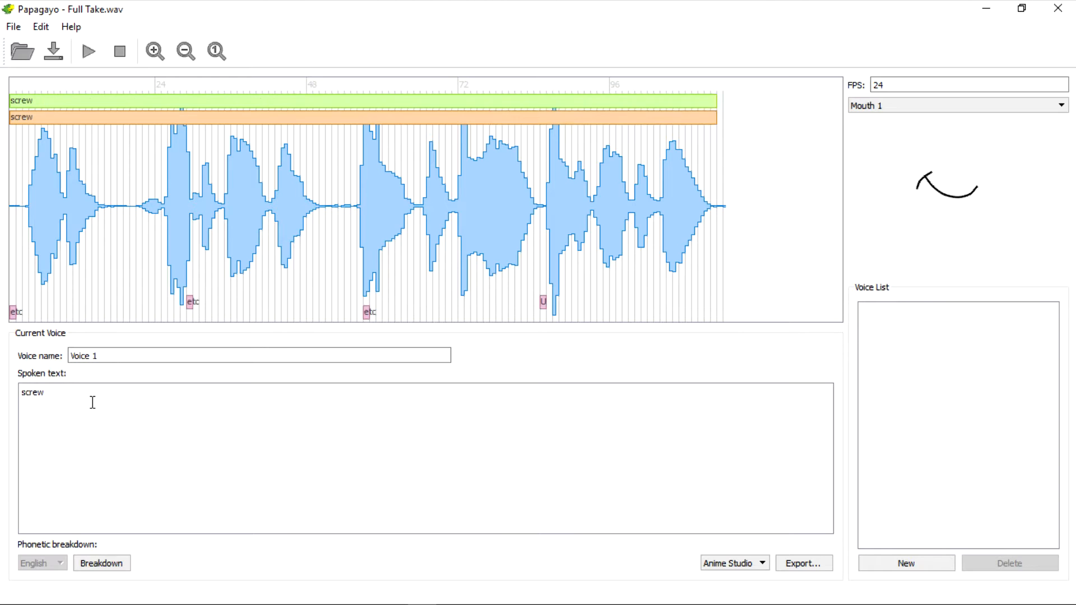
type(" technology")
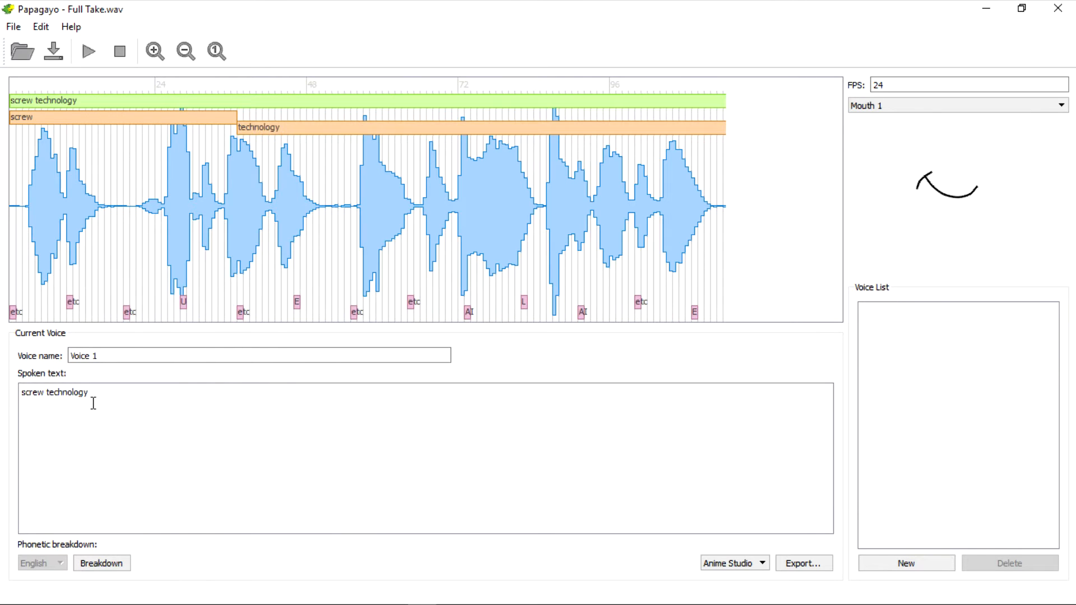
left_click_drag(19, 104, 145, 104)
left_click_drag(722, 110, 319, 105)
Save the project on USB Disk (E:) as Second Take in the Papagayo .pgo format.
left_click(20, 28)
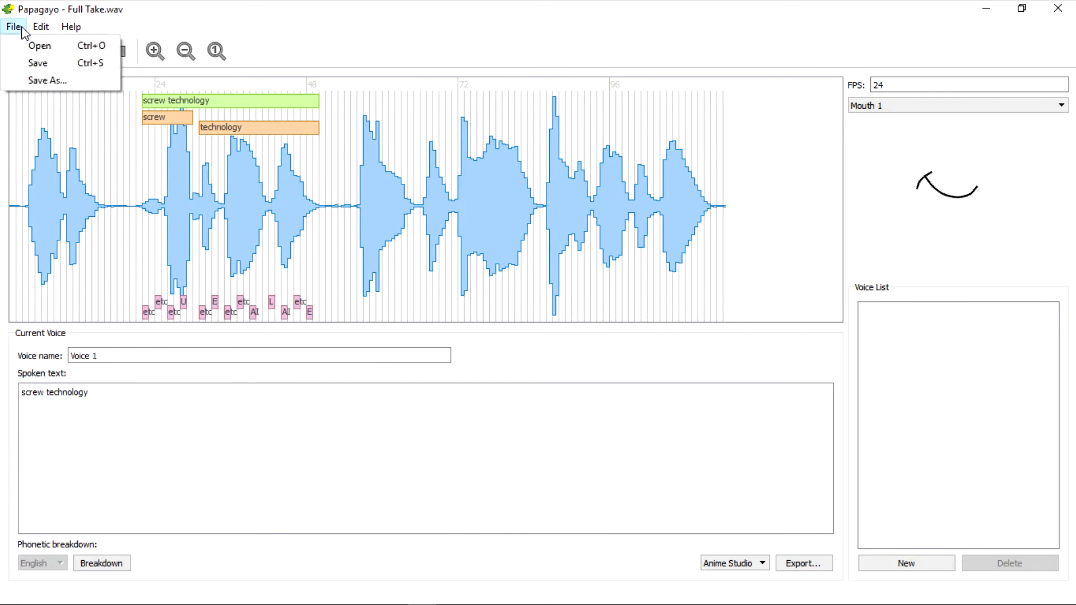
left_click(27, 64)
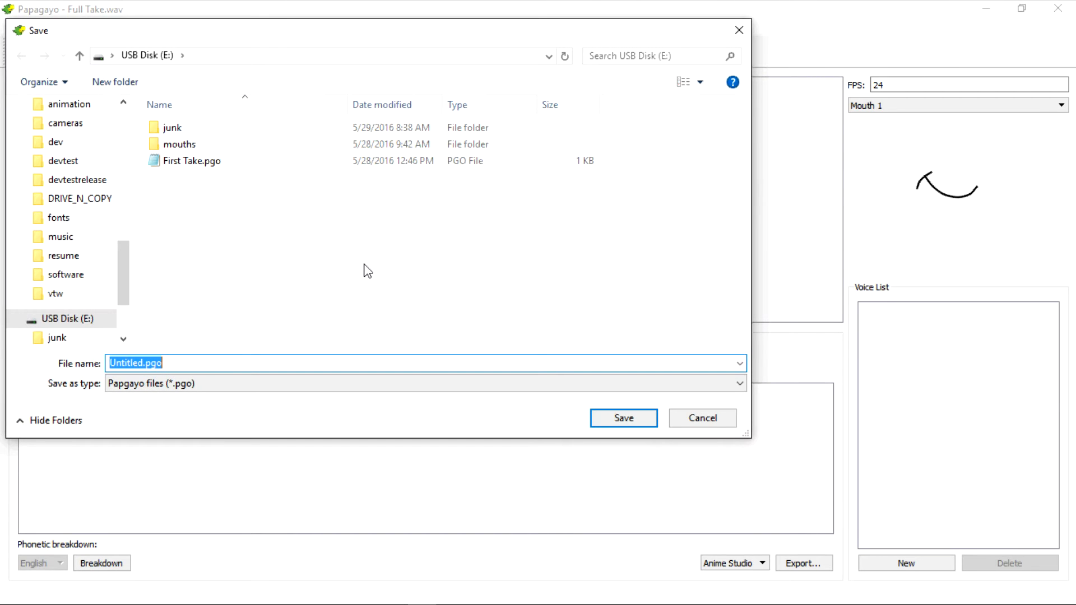
type("Full")
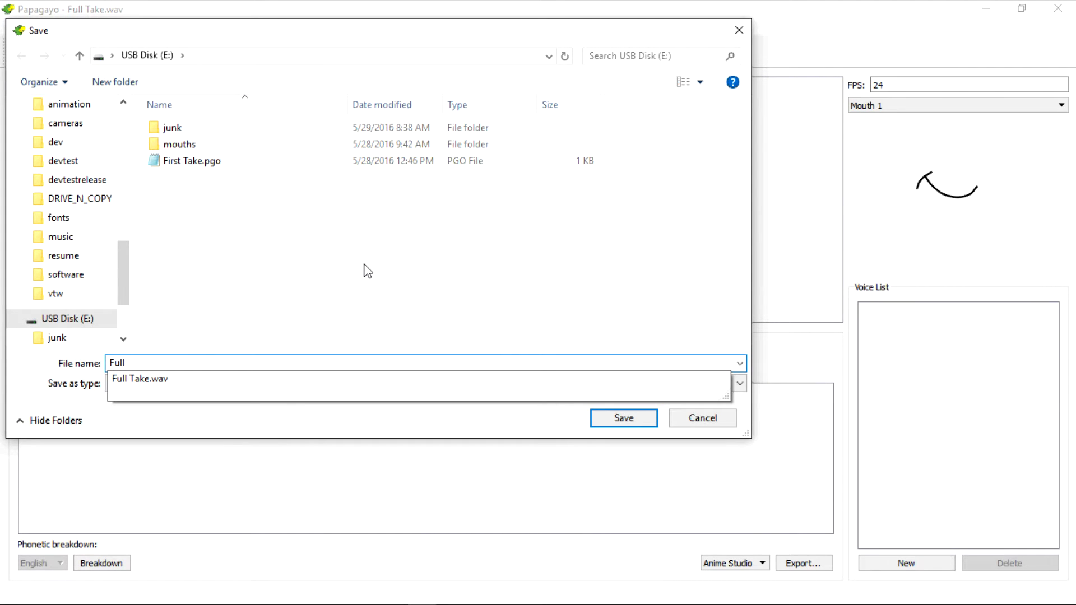
key("BackSpace")
key("BackSpace")
key("BackSpace")
type("2")
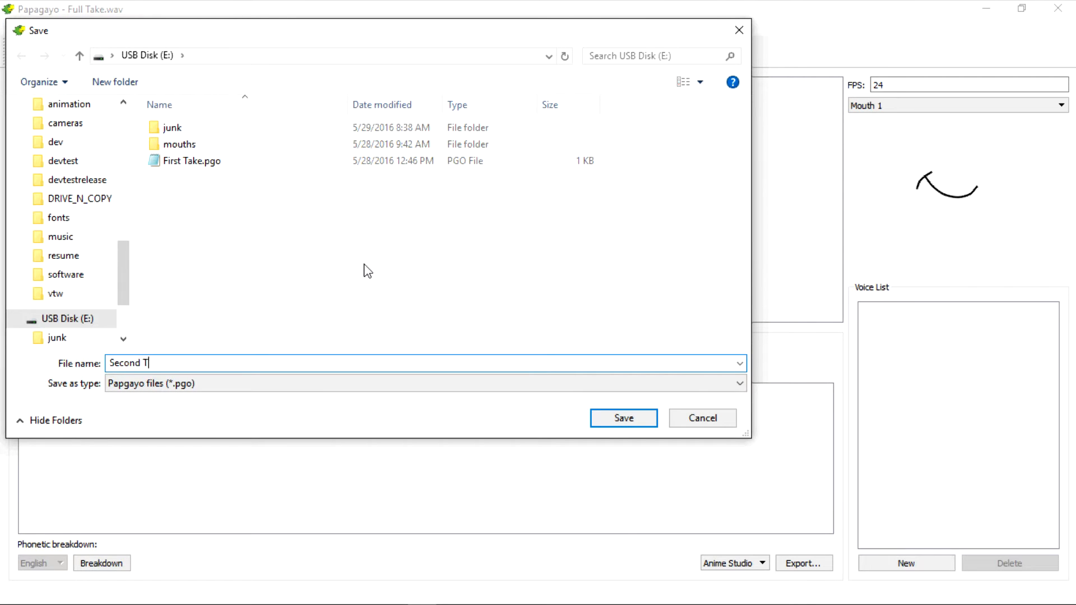
key("Return")
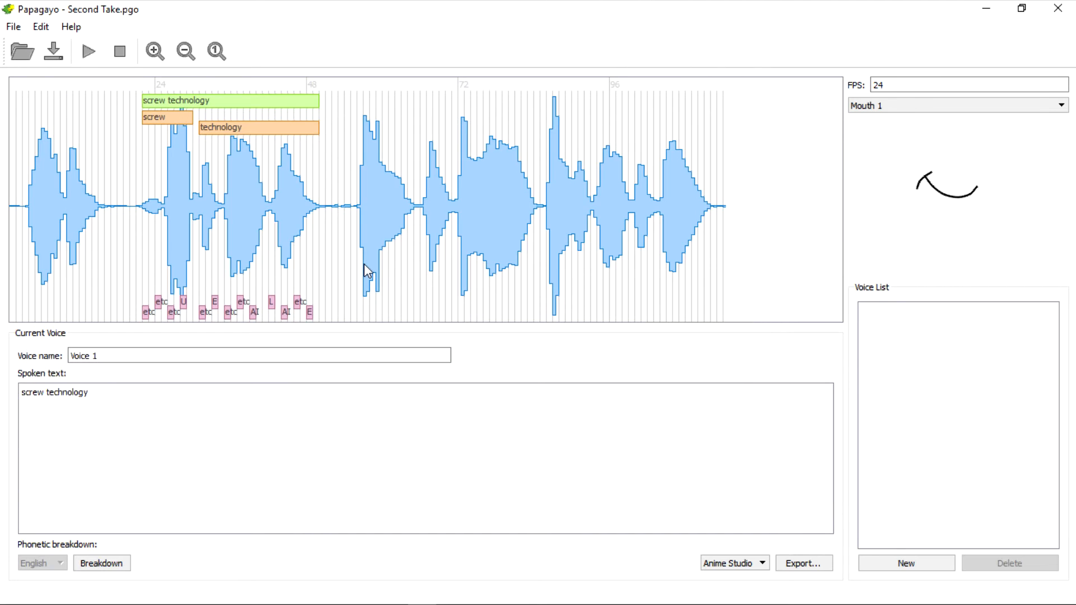
Export the voice for Anime Studio as a DAT file named Second Take.
left_click(802, 563)
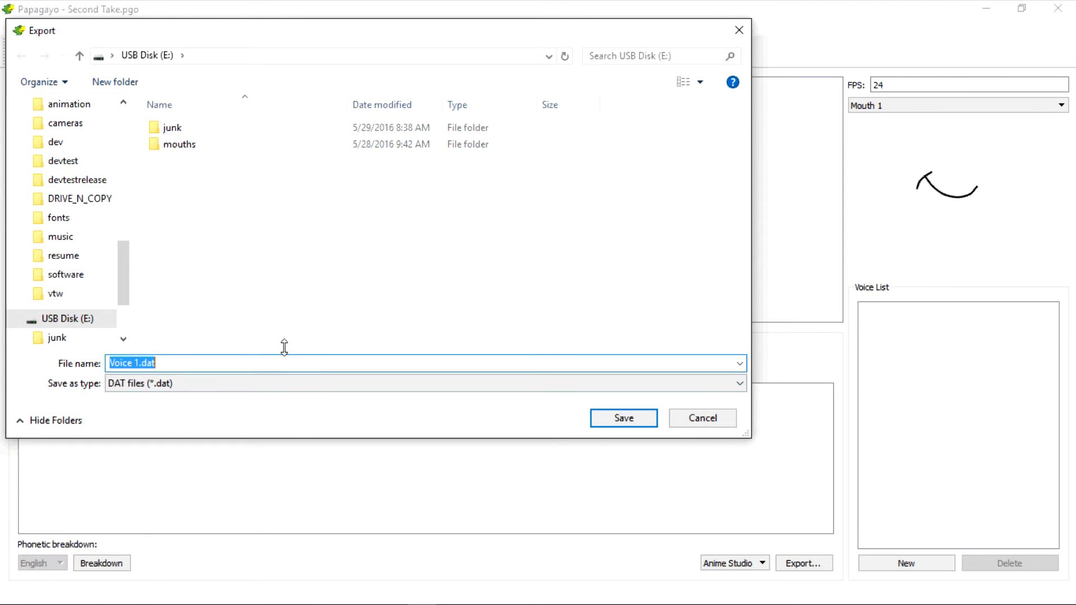
type("Sec")
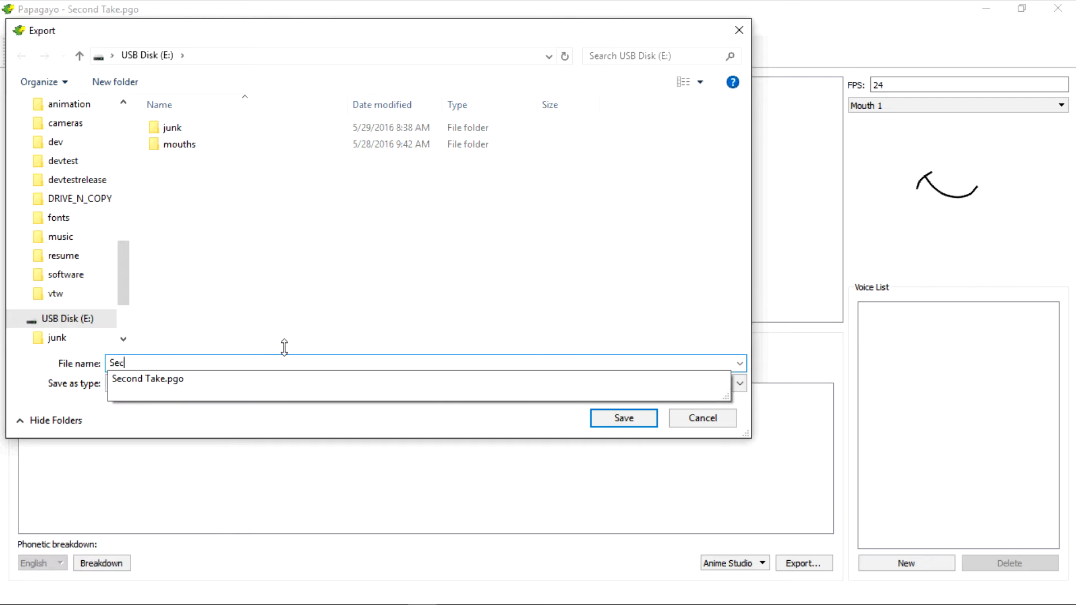
type("ond Take")
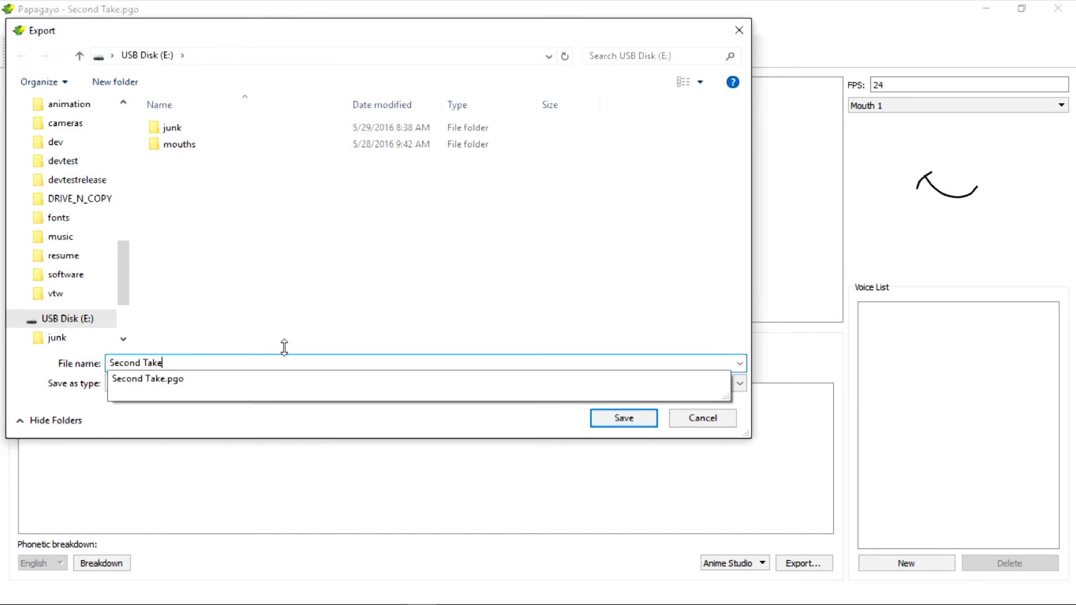
key("Return")
Switch to the File Explorer window of USB Disk (E:) and open First Take.pgo in Notepad.
left_click(55, 62)
key("alt+Tab")
key("alt+Tab")
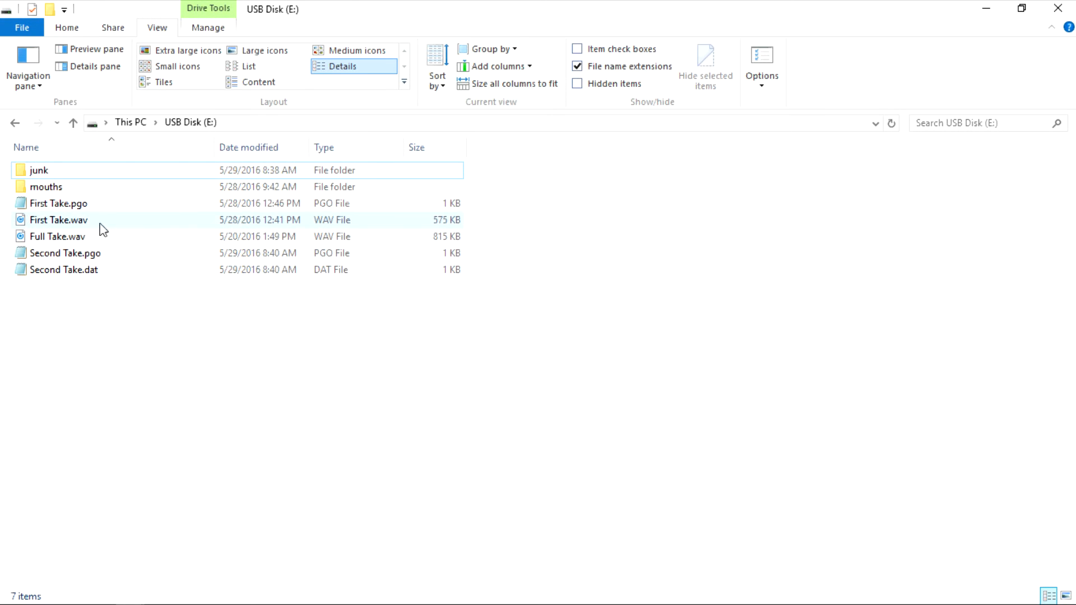
double_click(72, 205)
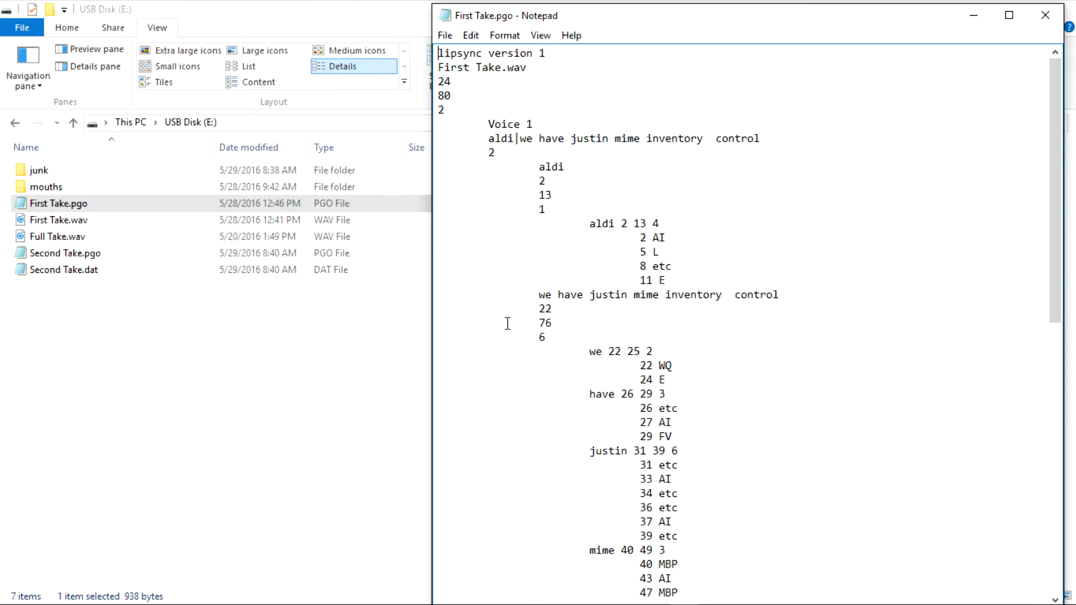
Change the audio file reference on the second line to Full Take.wav and close the file, saving the change.
left_click_drag(500, 67, 437, 68)
type("Full Take")
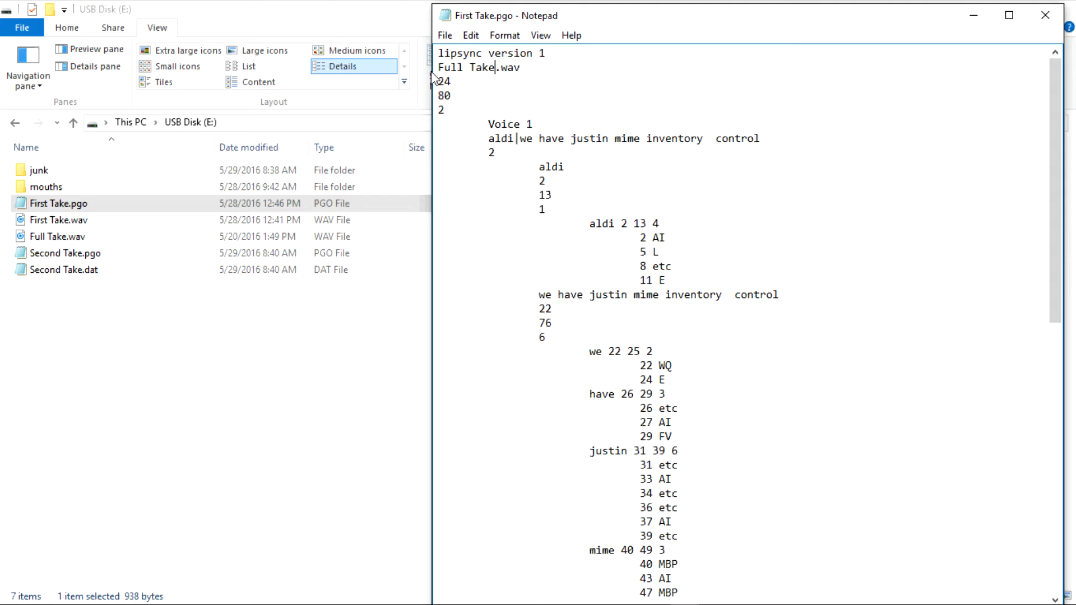
left_click(1044, 15)
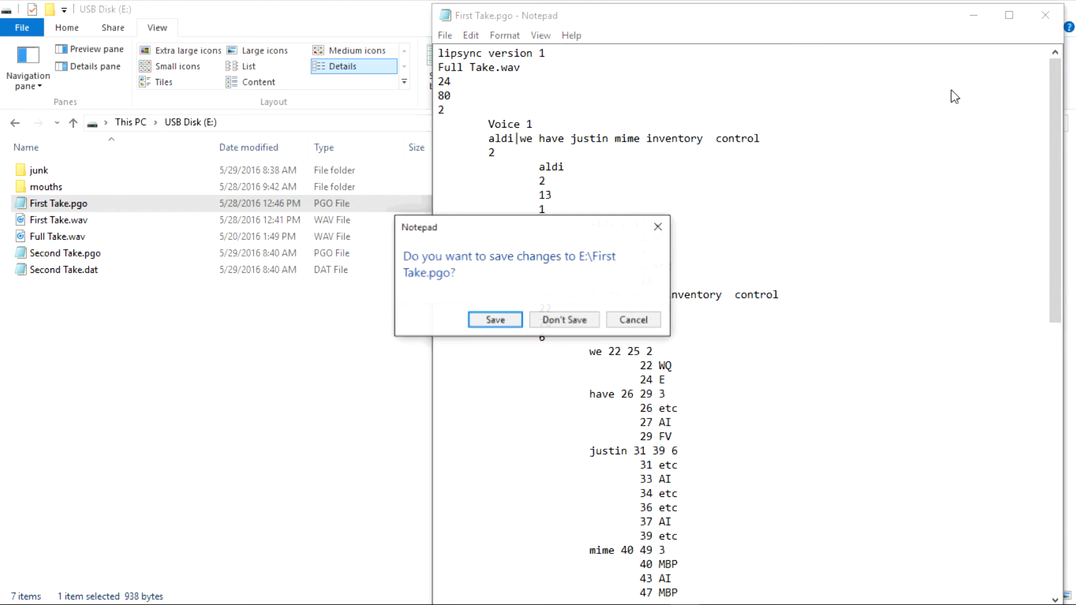
left_click(489, 321)
Switch back to Papagayo and open the edited First Take.pgo project.
key("alt+Tab")
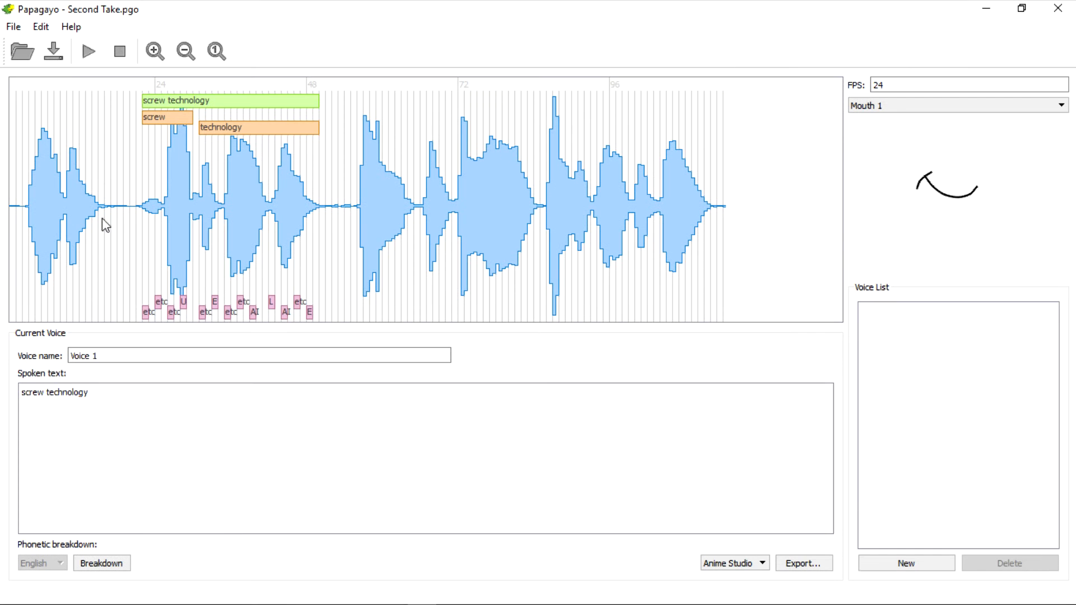
left_click(15, 28)
left_click(25, 48)
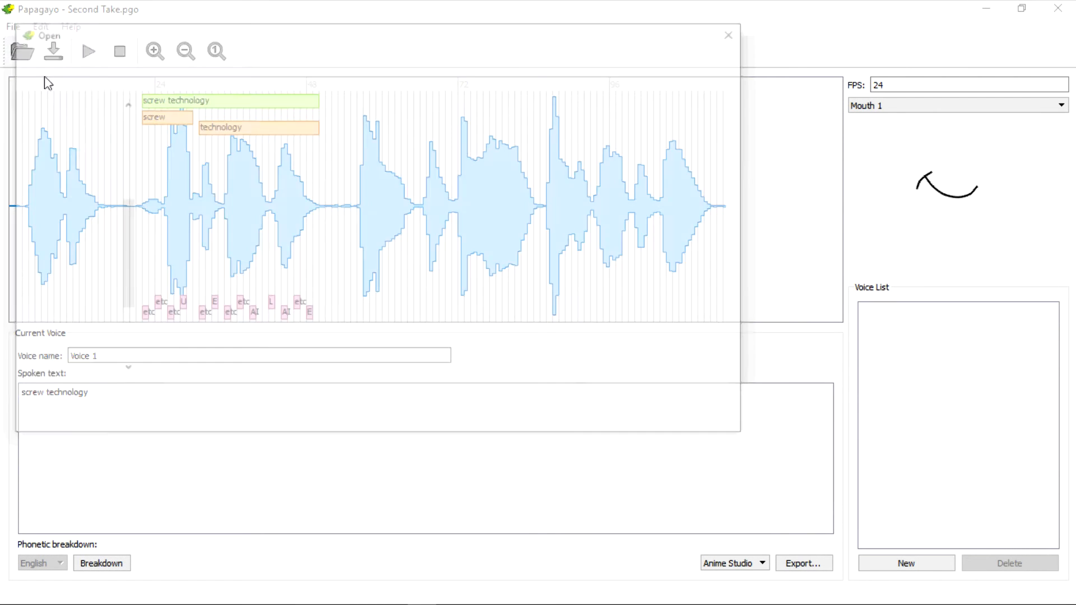
left_click(202, 163)
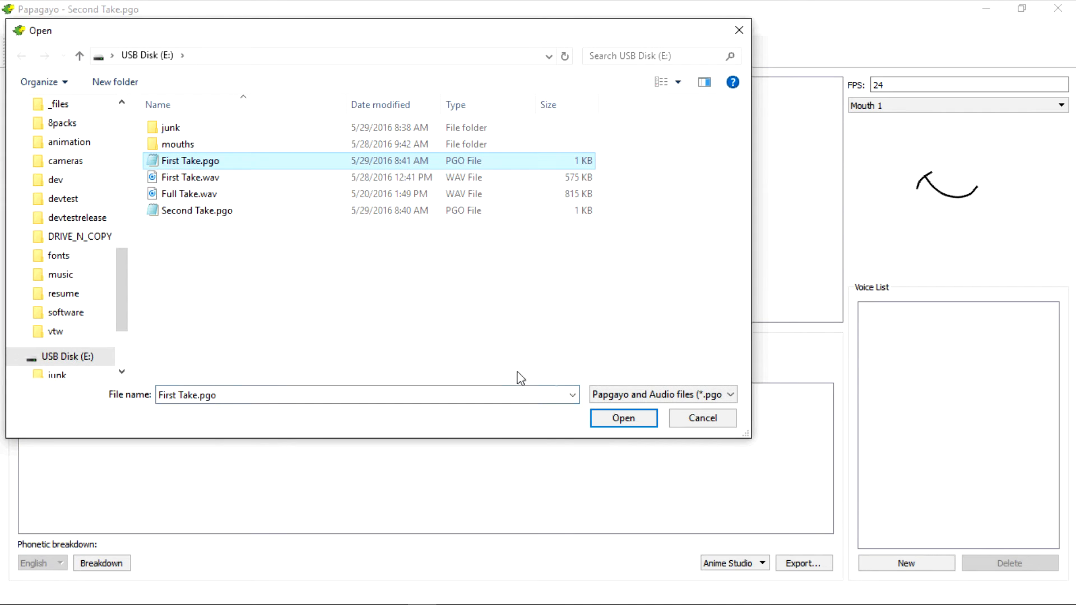
left_click(612, 414)
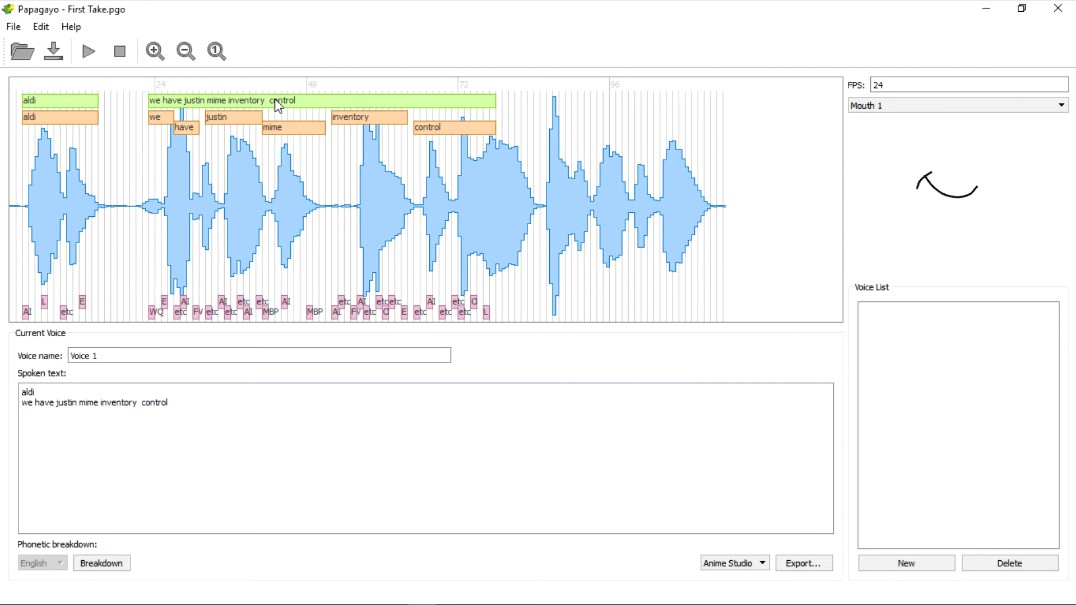
Move the "we have justin mime inventory control" phrase so it starts at about frame 56, and play back the result.
left_click_drag(275, 99, 486, 100)
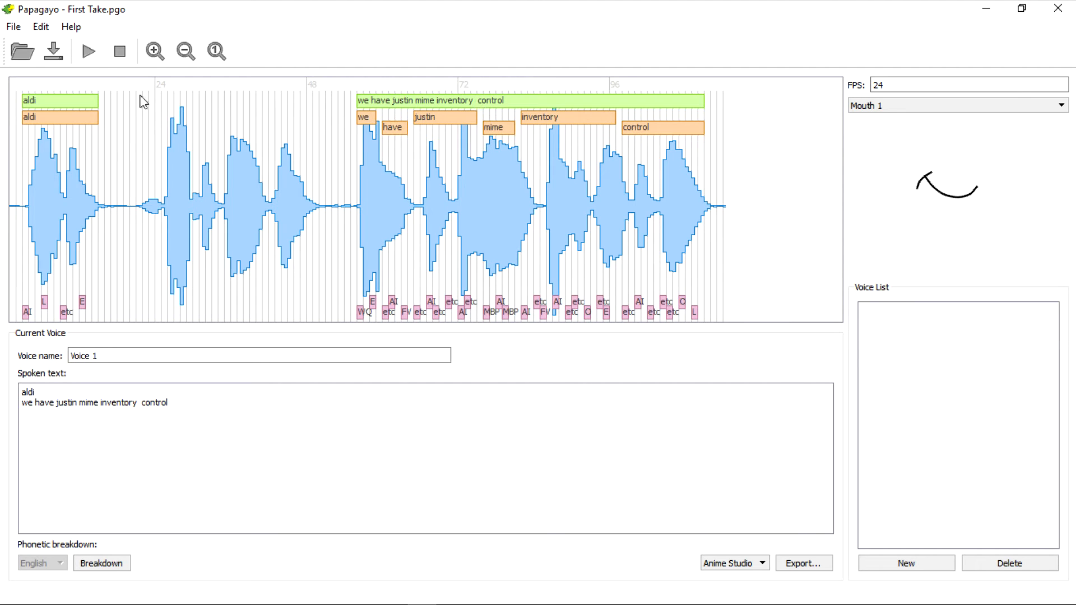
left_click(97, 52)
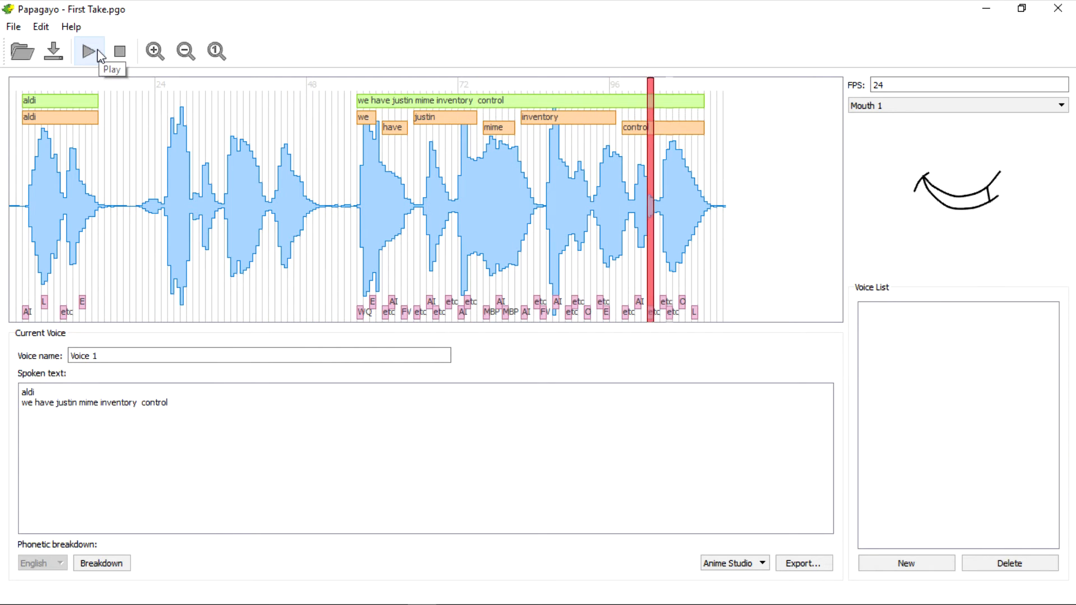
Save the First Take project with the repositioned phrase.
left_click(13, 27)
left_click(23, 63)
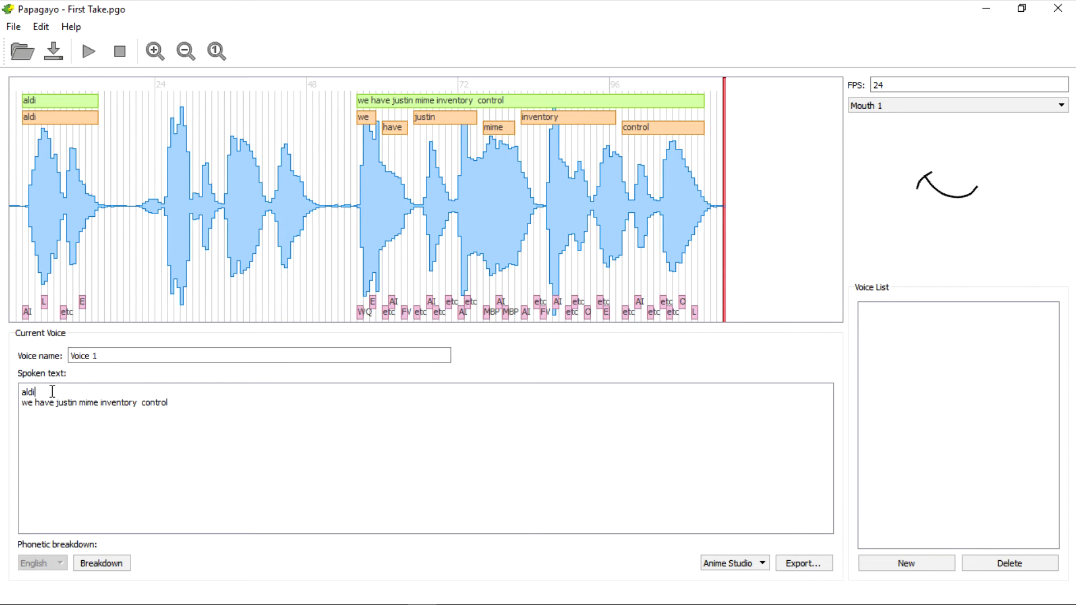
Insert the line "screw techol" below "aldi" and shift the "we have justin mime inventory control" phrase to start at about frame 55.
key("Return")
type("screw t")
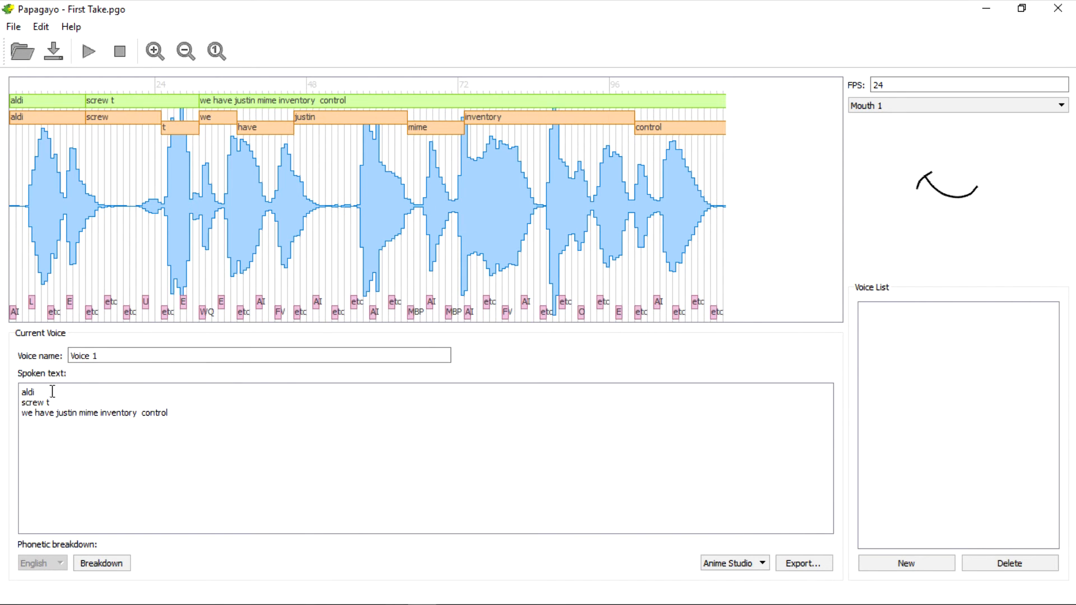
type("echol")
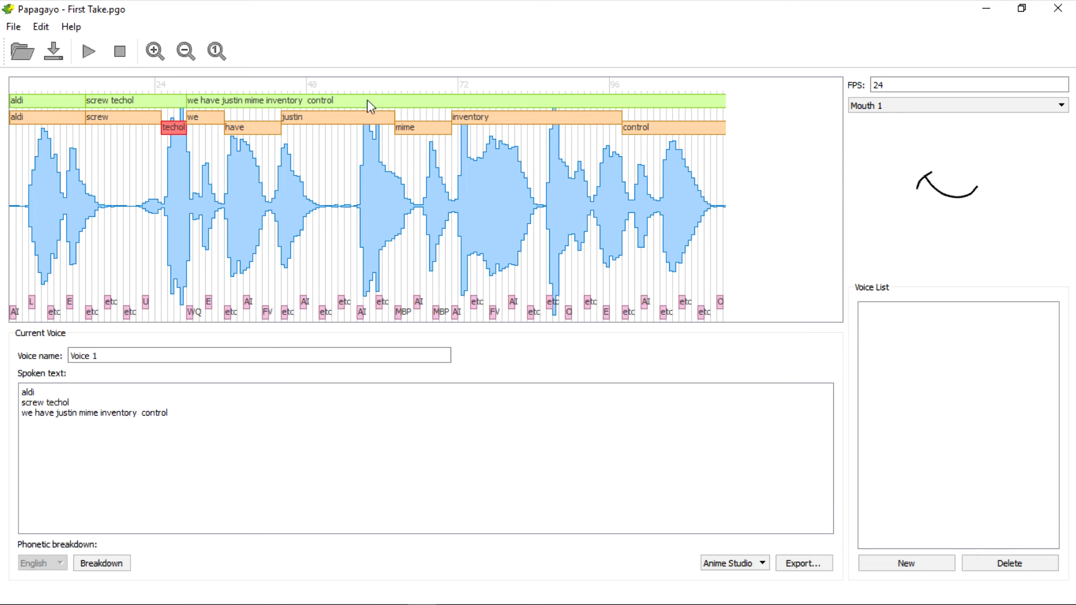
left_click_drag(188, 101, 350, 103)
left_click_drag(394, 133, 377, 136)
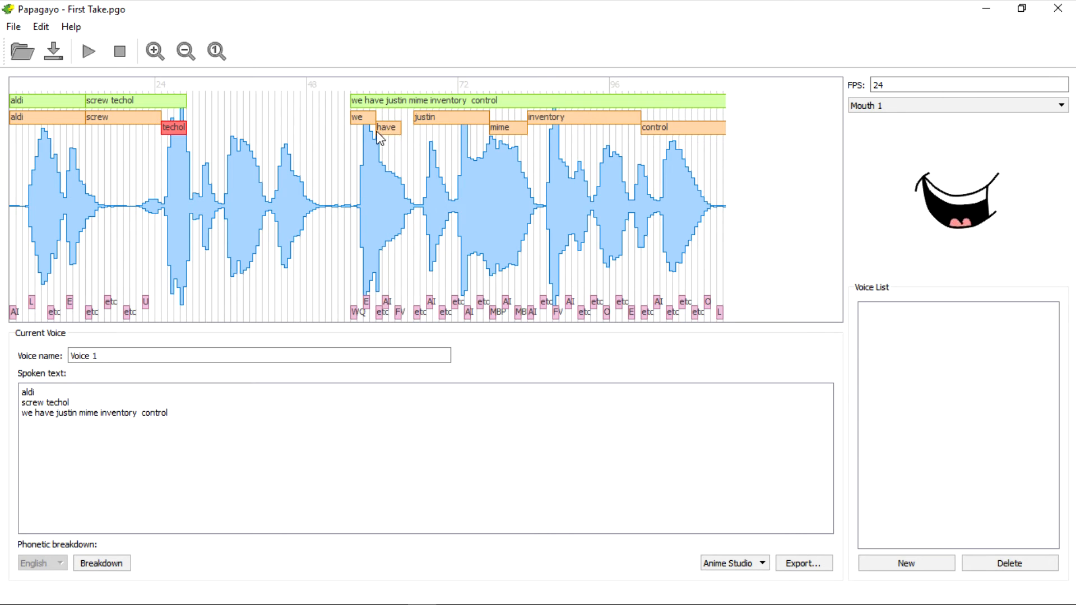
Reopen the First Take.pgo project from the USB disk, discarding the unsaved "screw techol" edits.
left_click(14, 27)
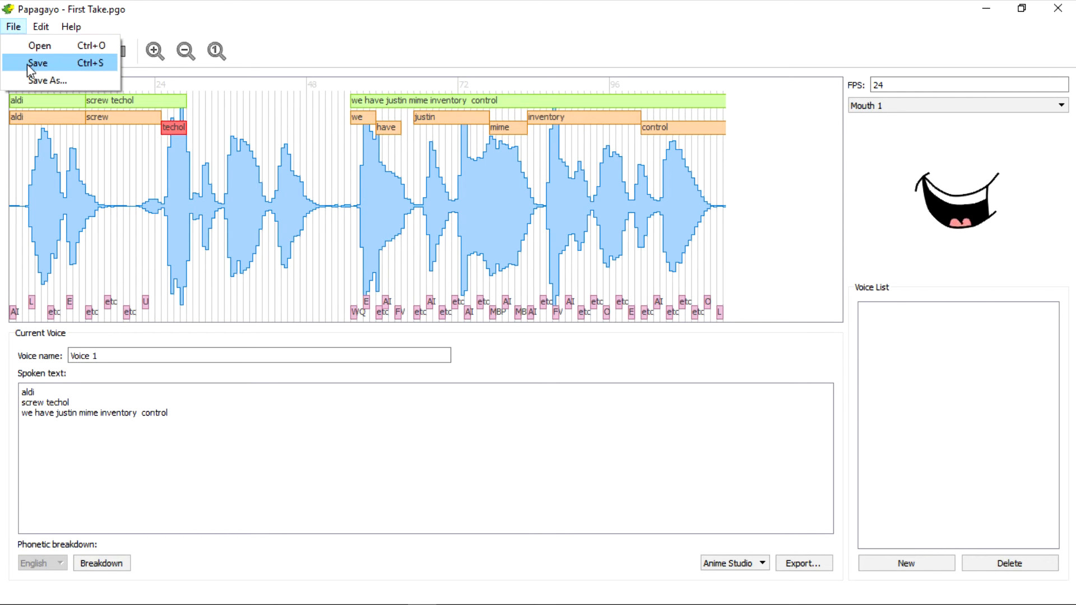
left_click(27, 44)
left_click(533, 331)
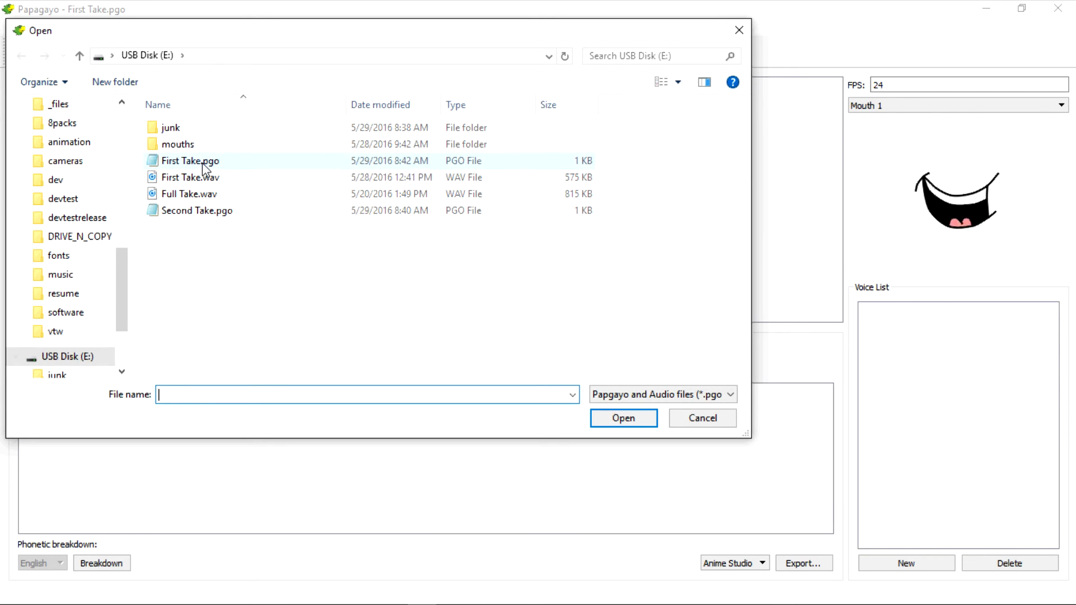
left_click(193, 163)
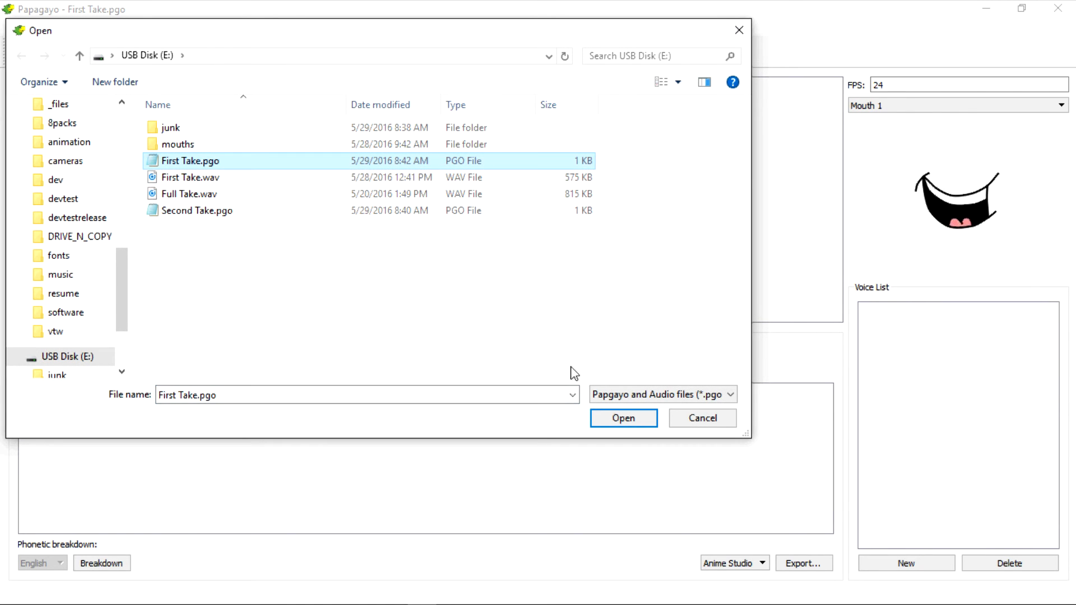
left_click(615, 419)
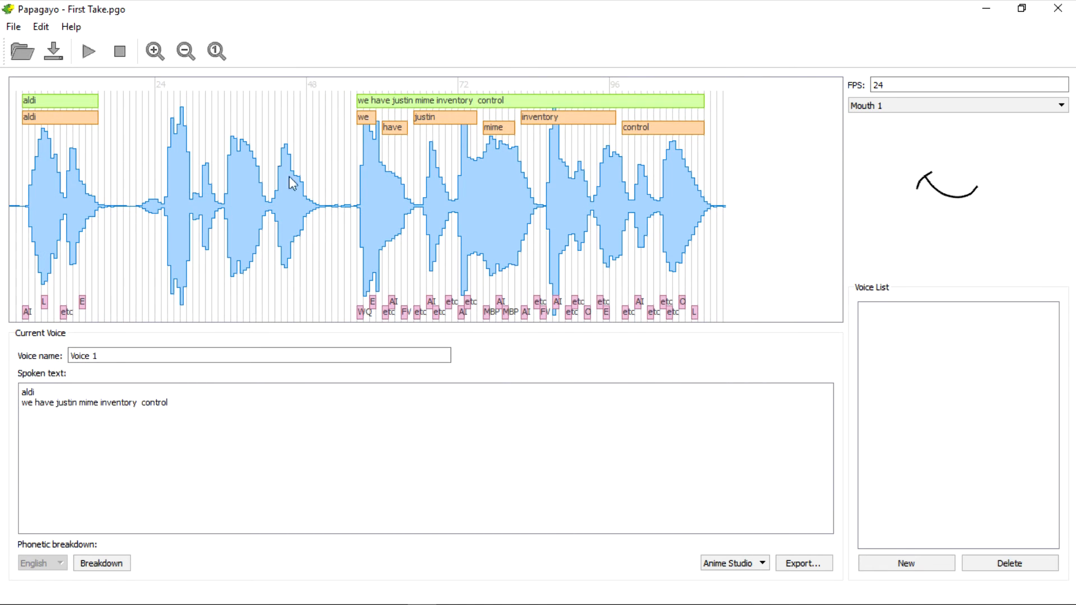
Export the voice in Anime Studio format to the USB disk as First Take.
left_click(806, 563)
type("First Take")
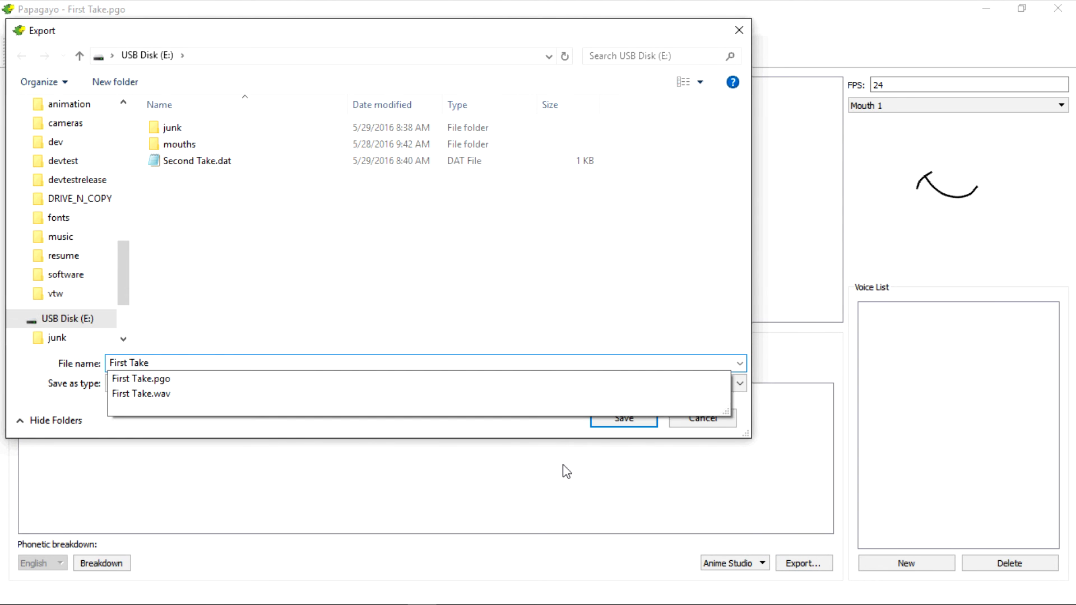
key("Return")
Switch to the USB disk folder, open First Take.dat and Second Take.dat in Notepad, and arrange them side by side.
mouse_move(133, 599)
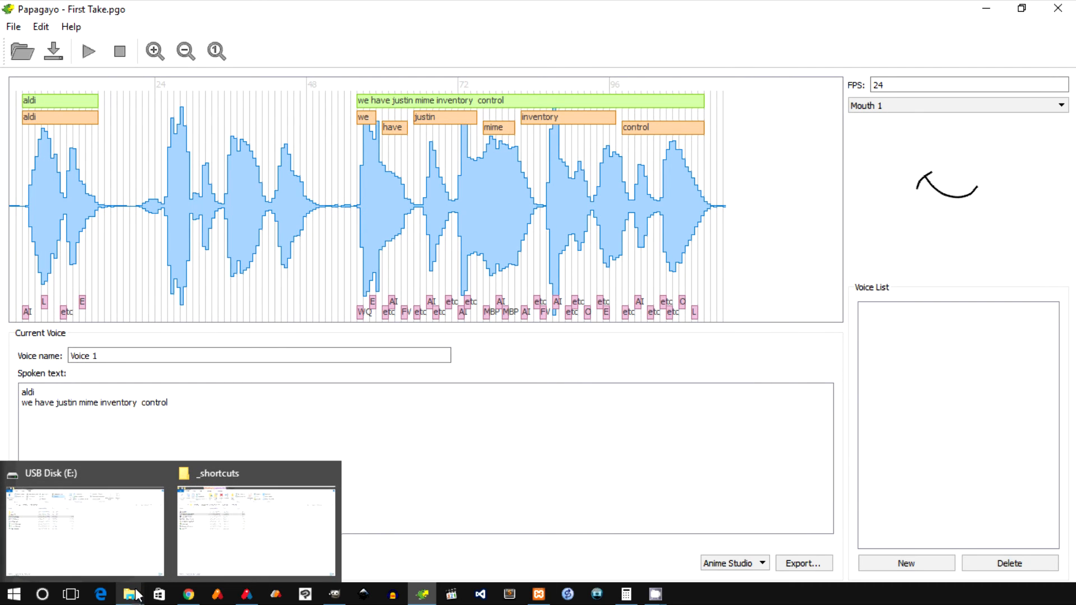
left_click(101, 533)
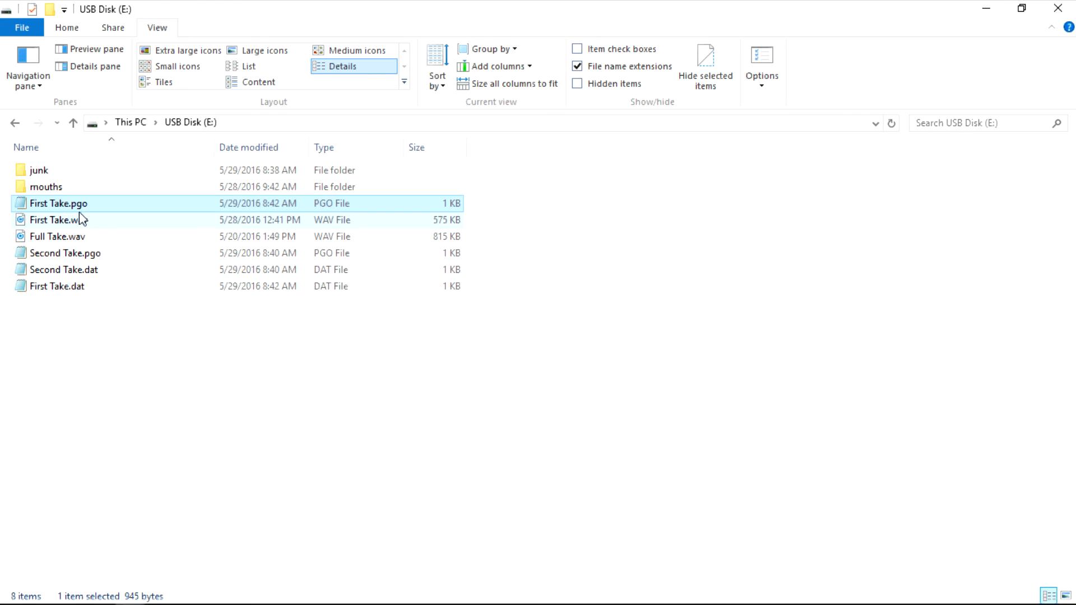
double_click(69, 288)
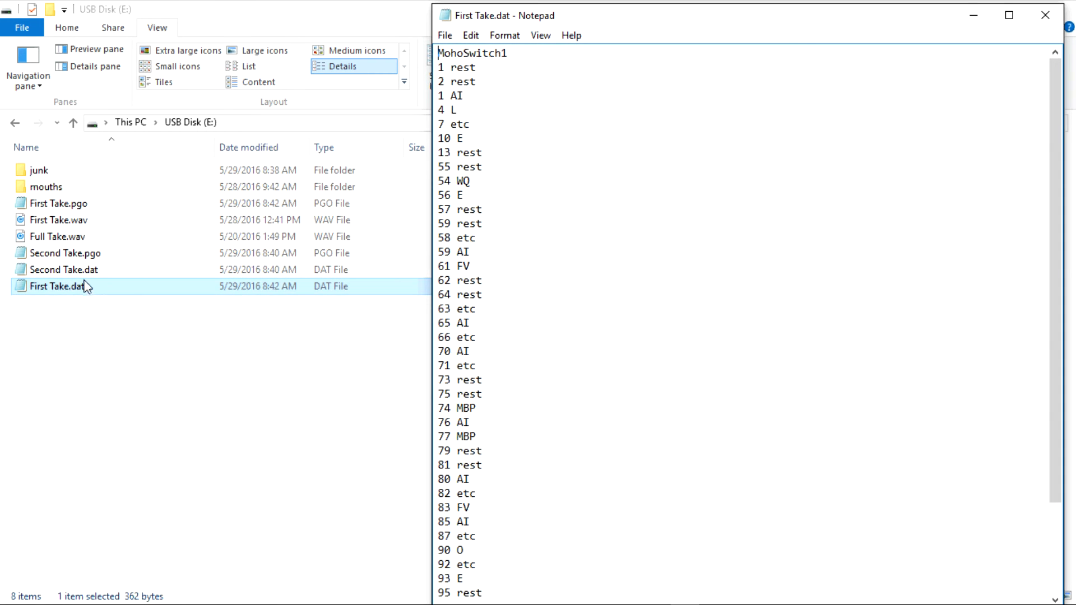
double_click(84, 270)
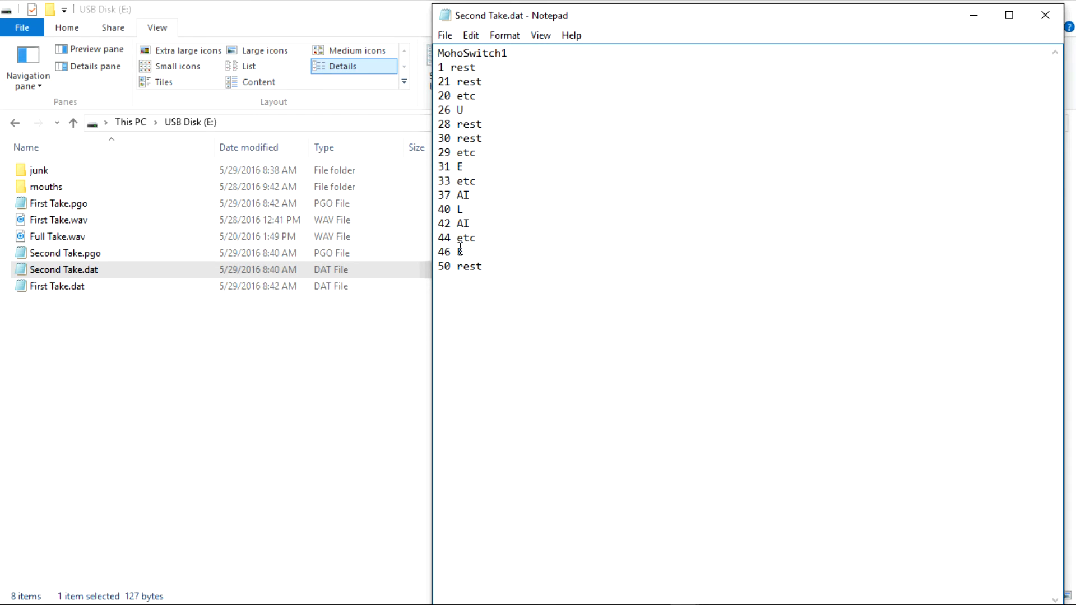
left_click_drag(605, 17, 264, 37)
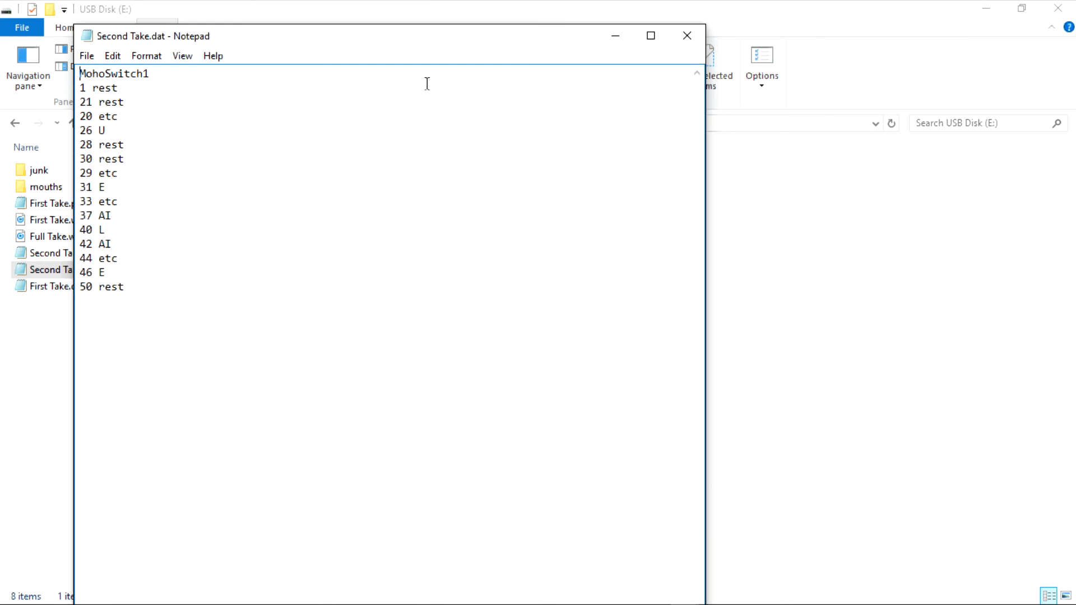
key("alt+Tab")
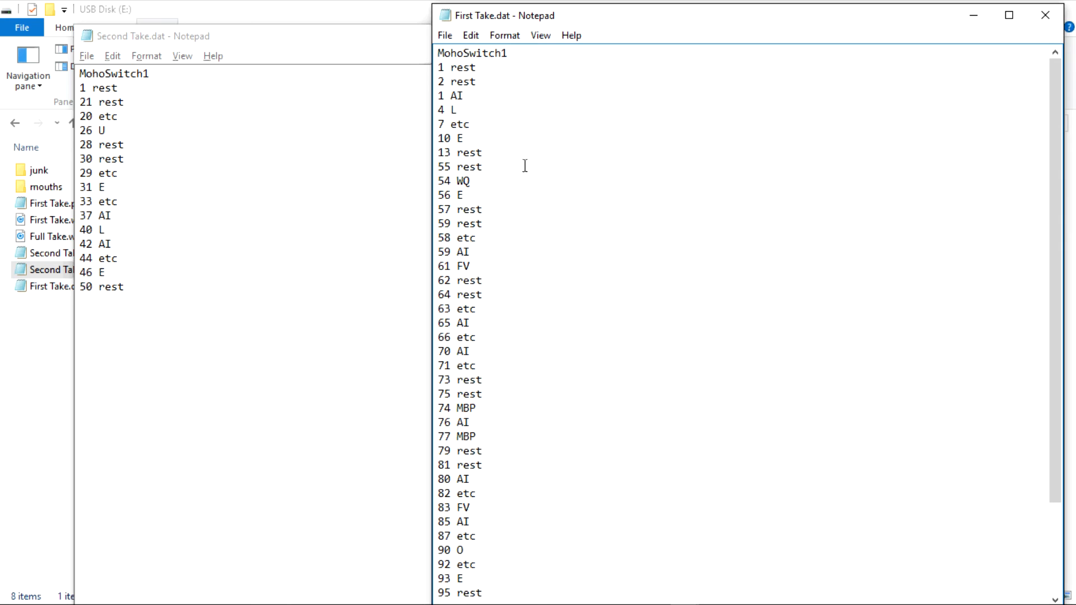
Copy the lines "21 rest" through "50 rest" from Second Take.dat into First Take.dat, directly below "13 rest".
left_click(490, 152)
key("Return")
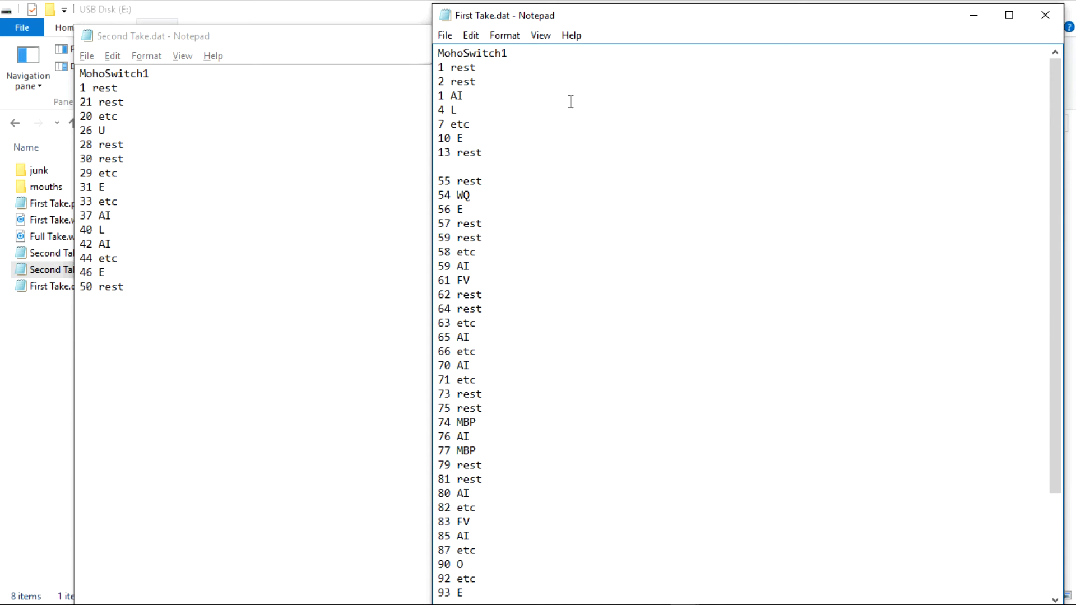
left_click_drag(138, 286, 59, 98)
key("ctrl+c")
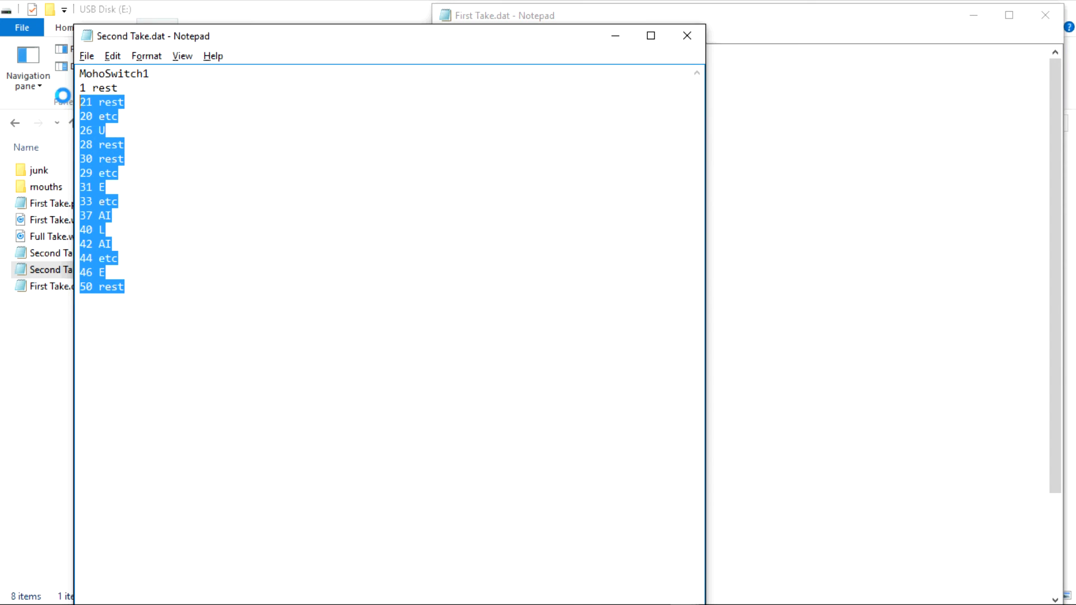
key("alt+Tab")
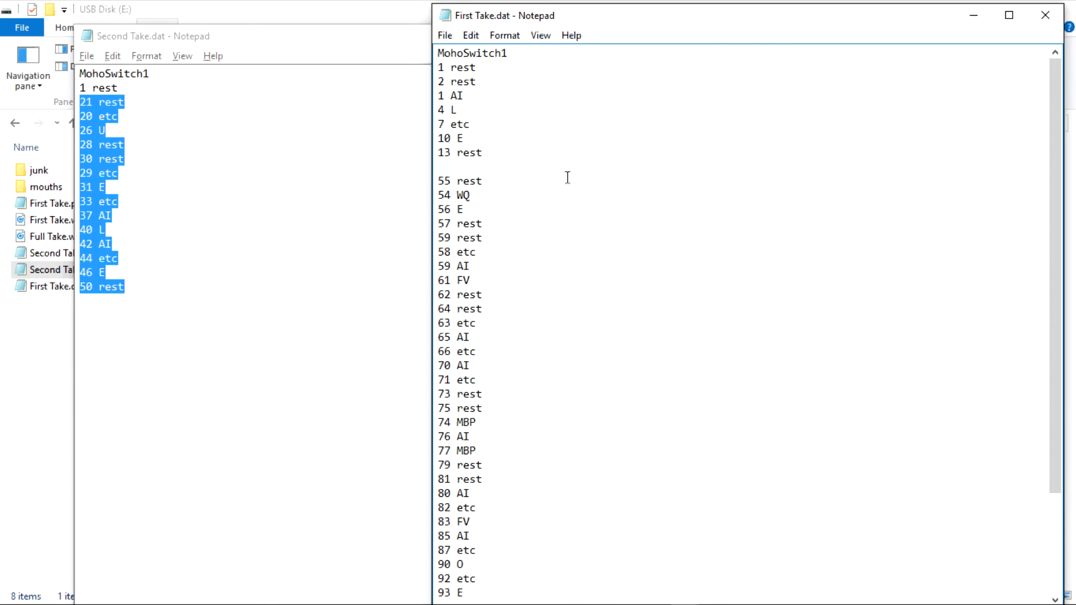
key("ctrl+v")
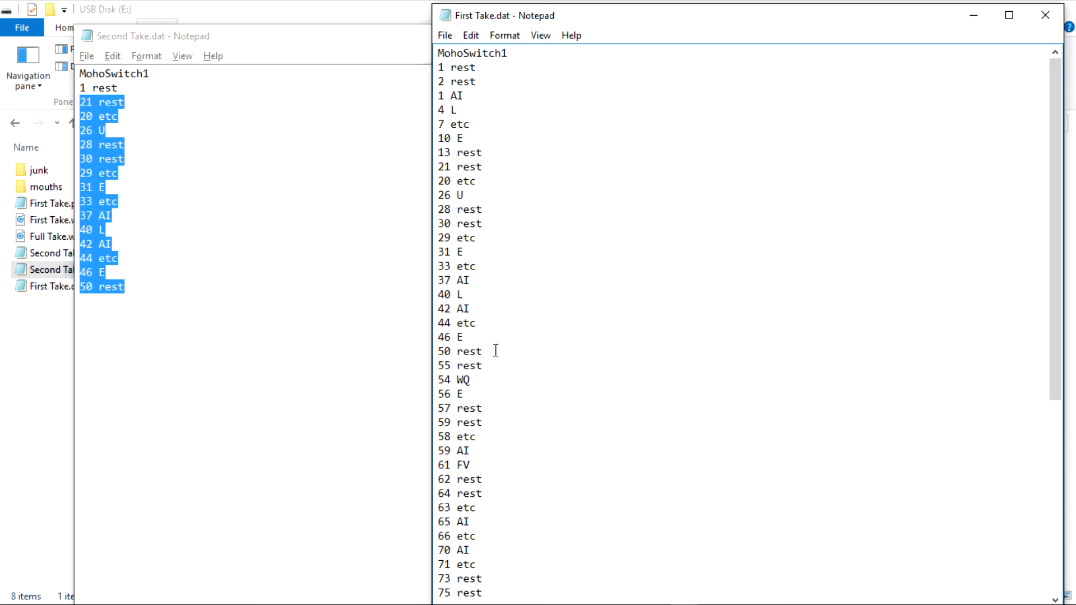
Save the merged switch data as a new file named "full take", and close the Second Take.dat window.
left_click(445, 35)
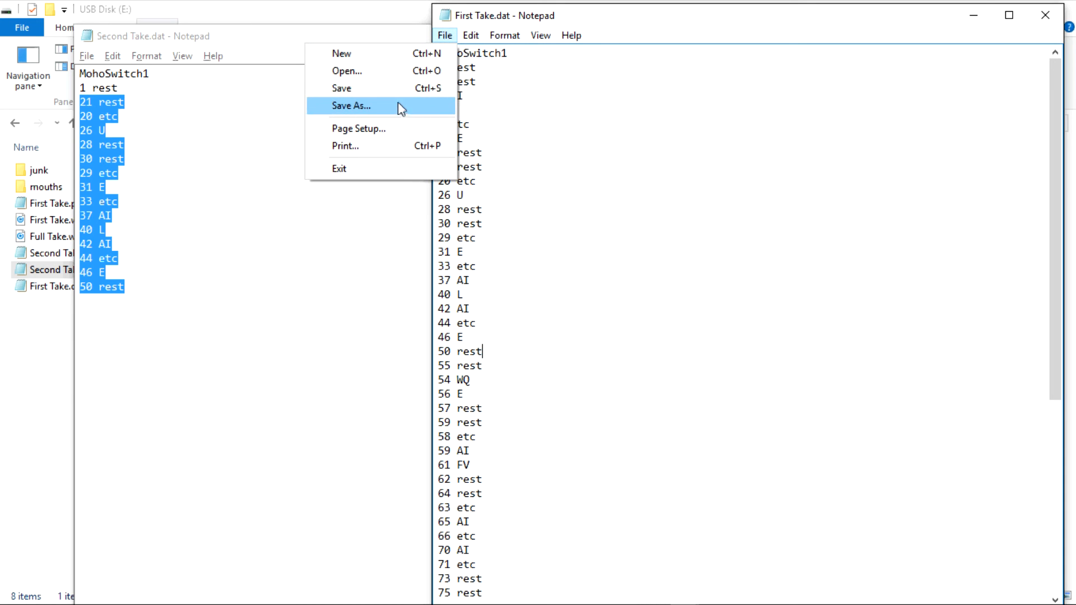
left_click(394, 104)
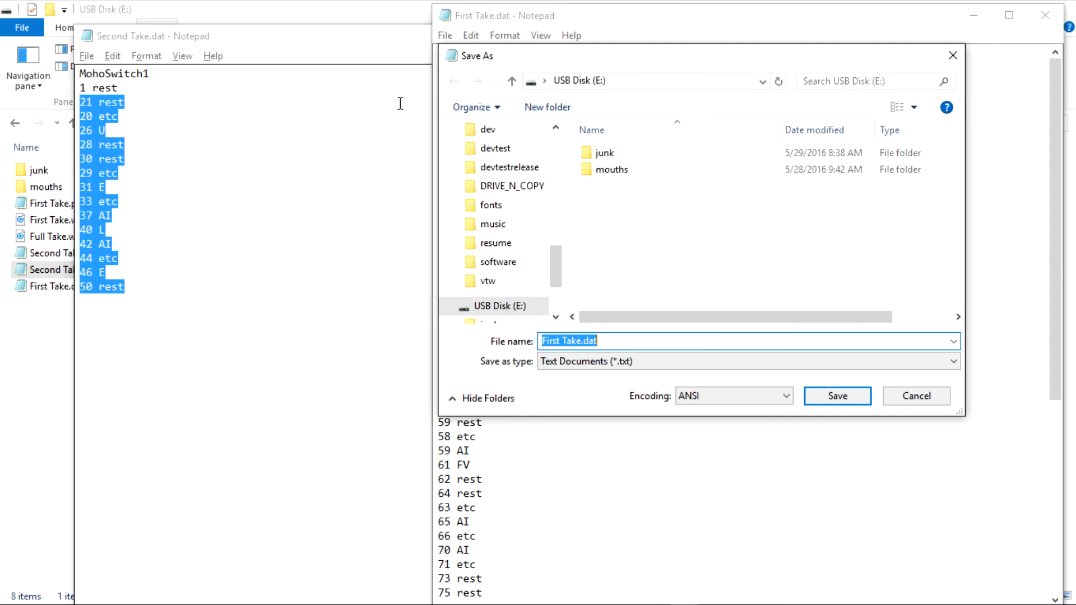
type("full")
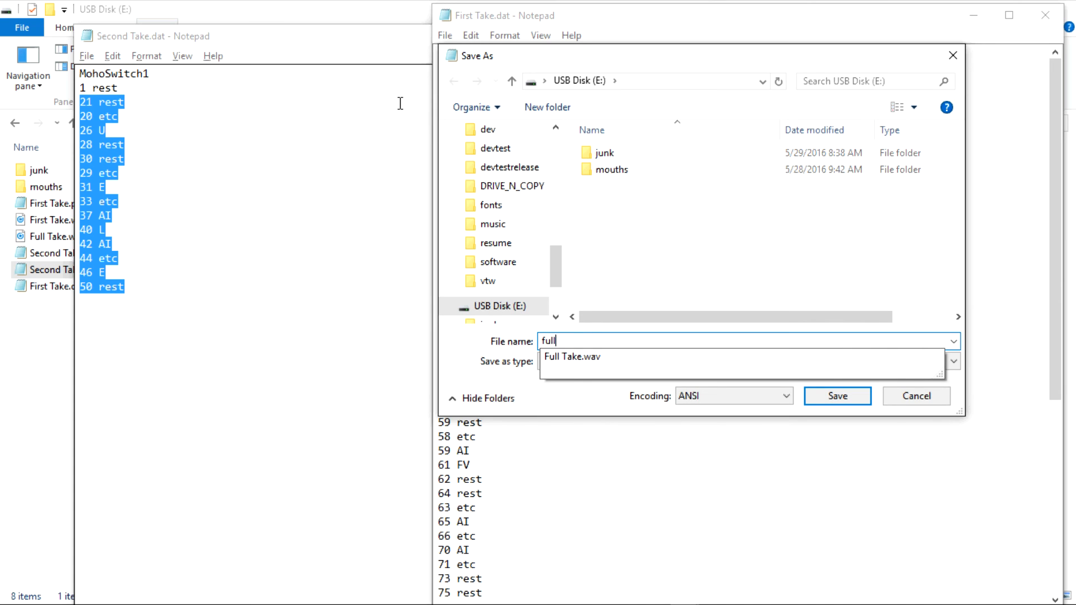
type(" take")
key("Return")
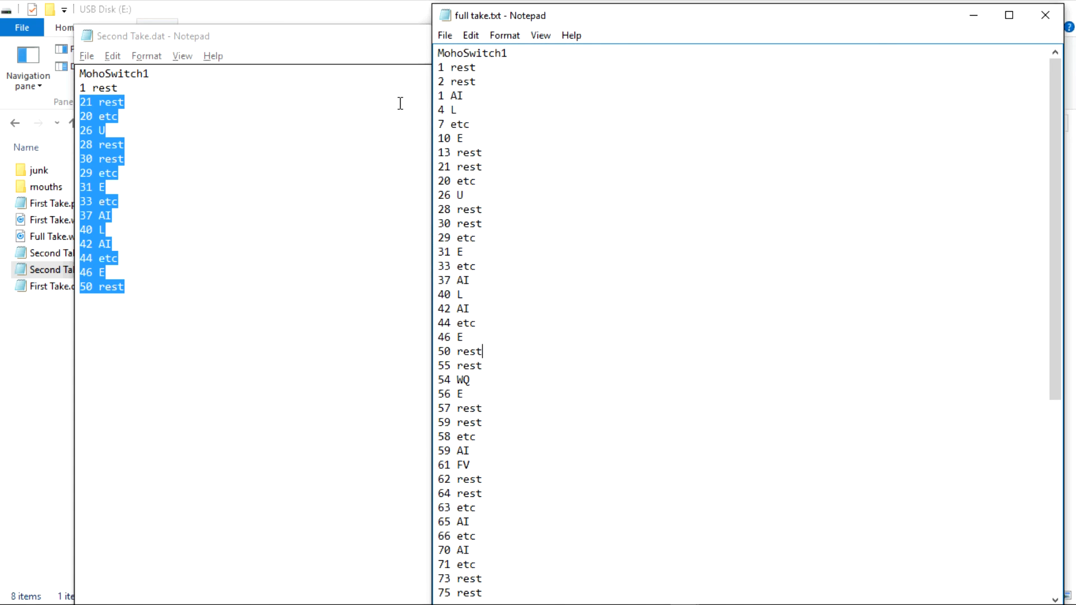
left_click(88, 37)
left_click(90, 149)
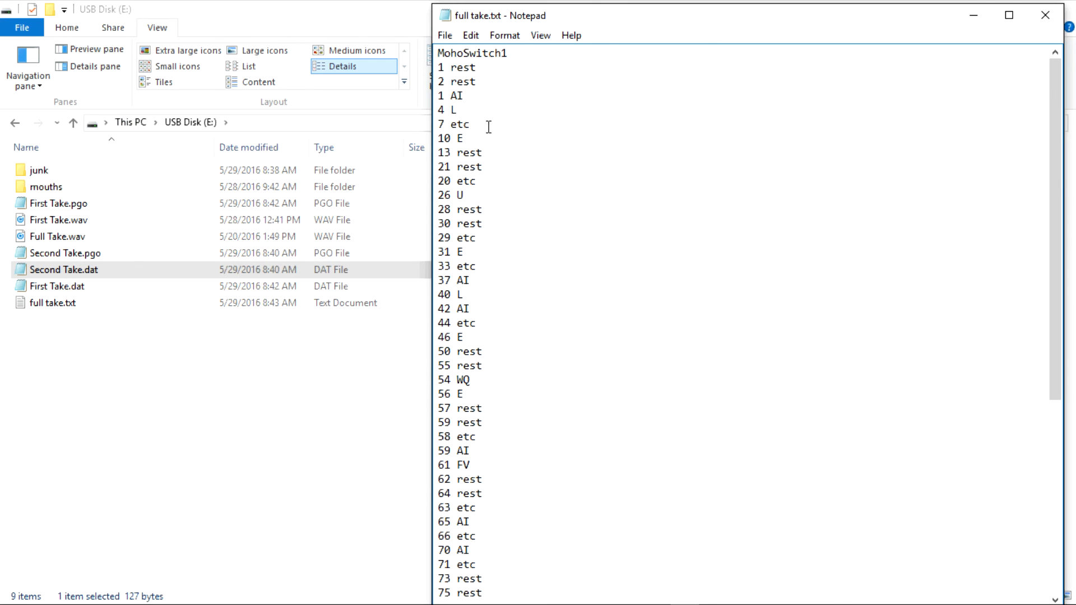